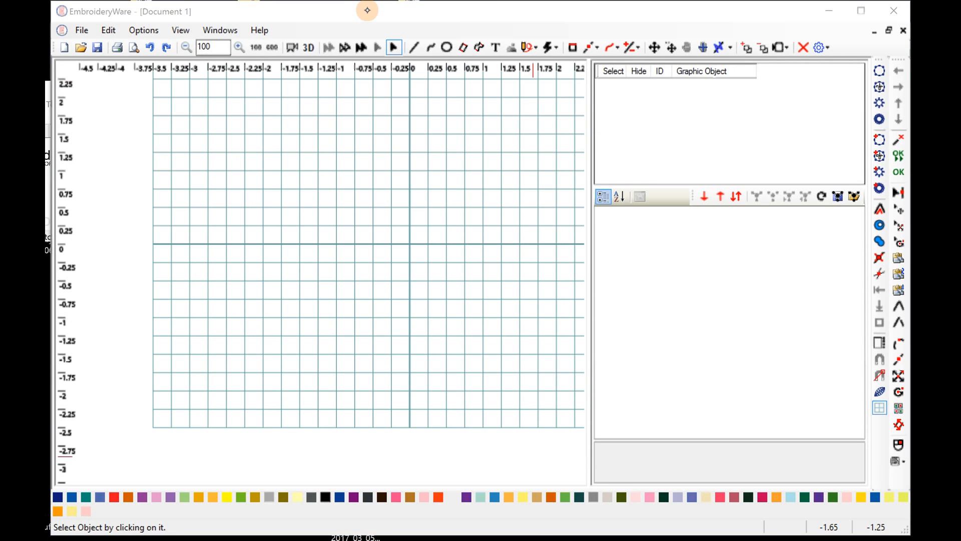
- Open the graphic object defaults and examine the settings for Default, PlacementLine, CutLine, Tackdown and TopStitches
click(369, 12)
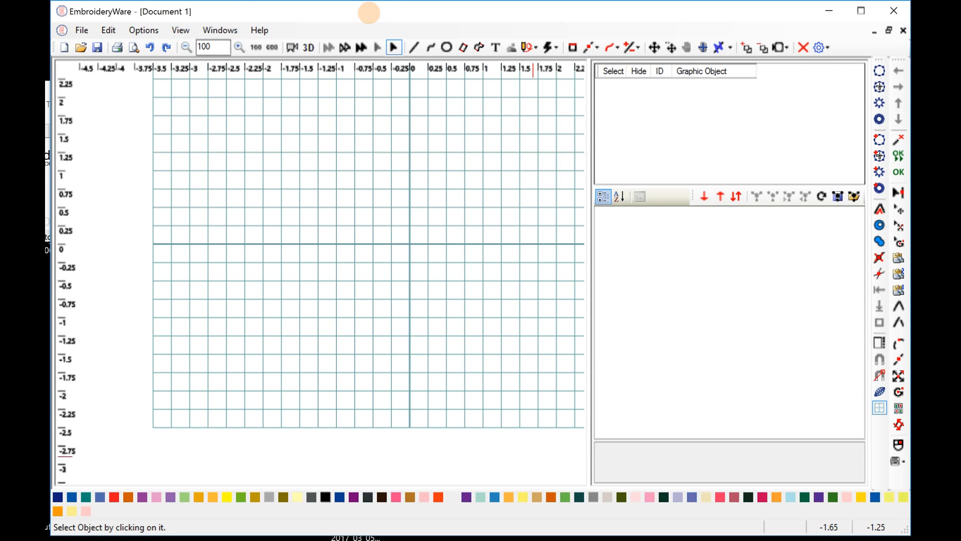
click(141, 31)
click(158, 46)
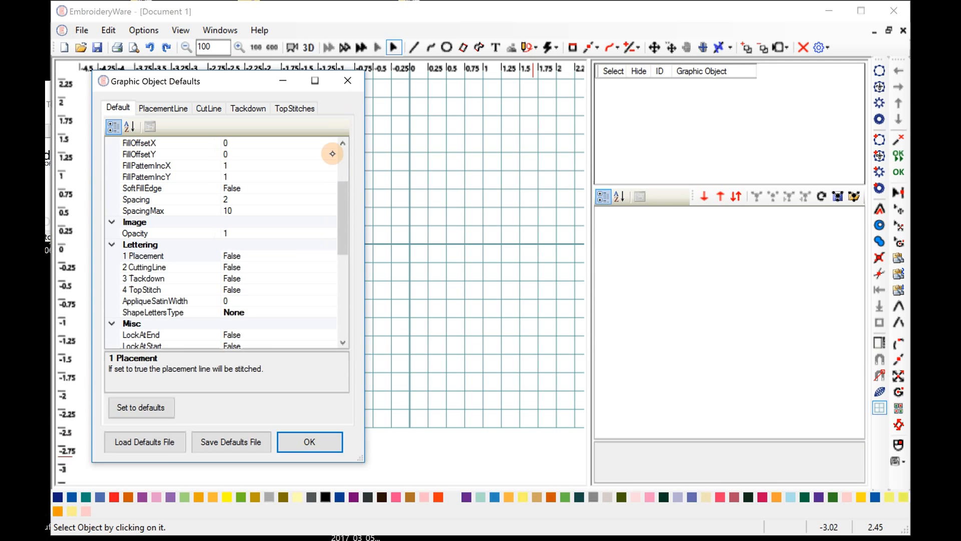
click(249, 156)
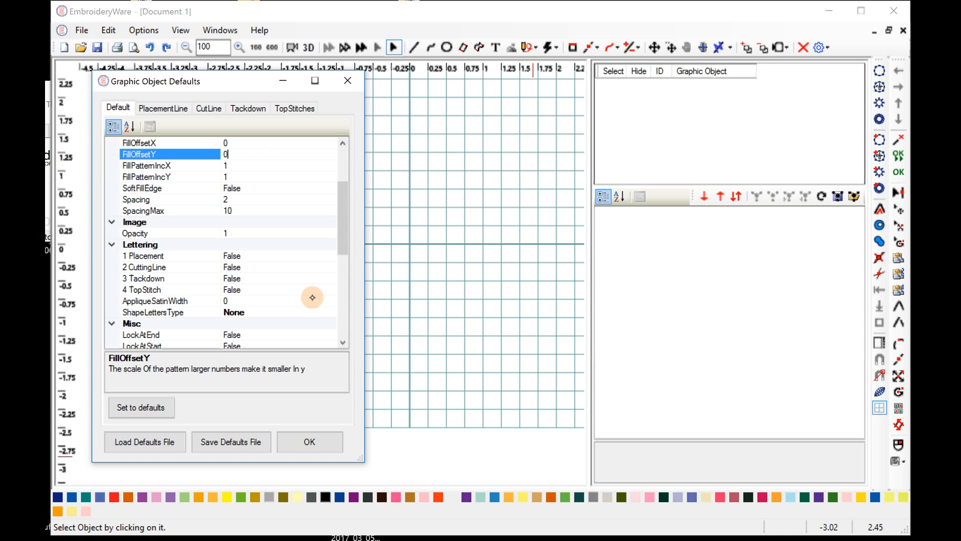
drag(344, 209, 346, 325)
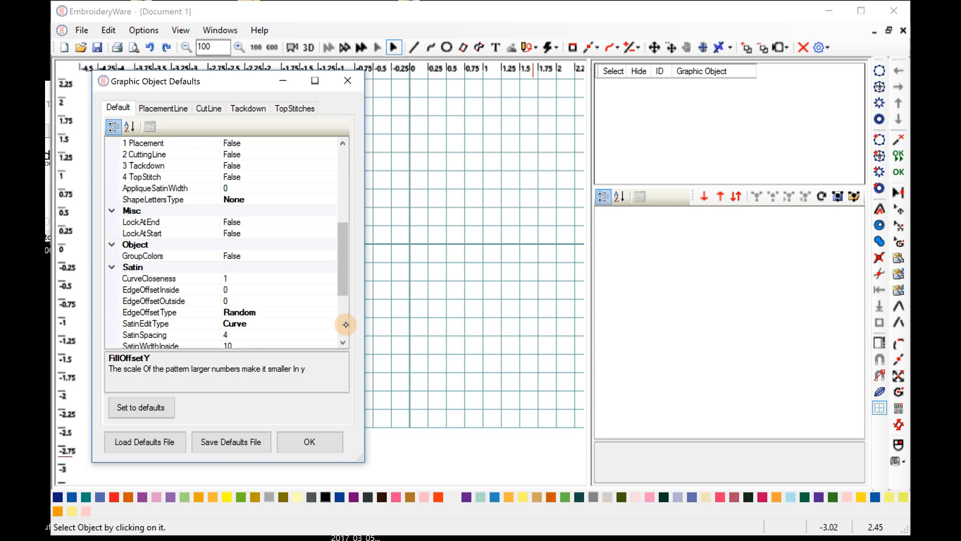
click(346, 324)
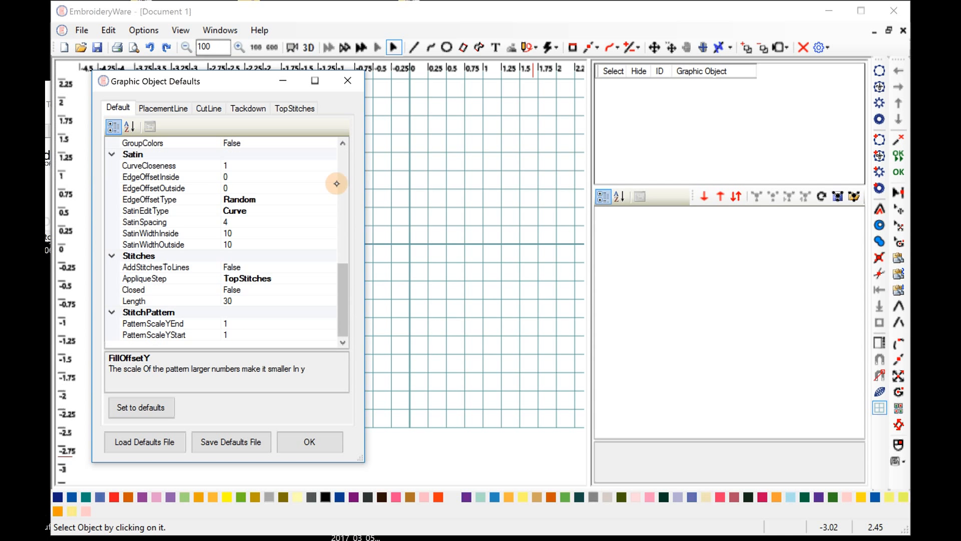
click(162, 108)
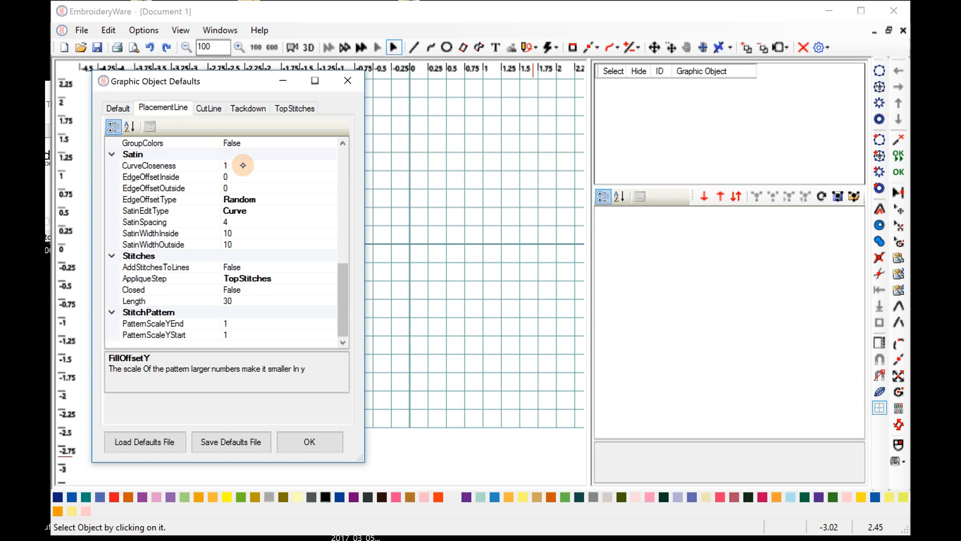
click(213, 108)
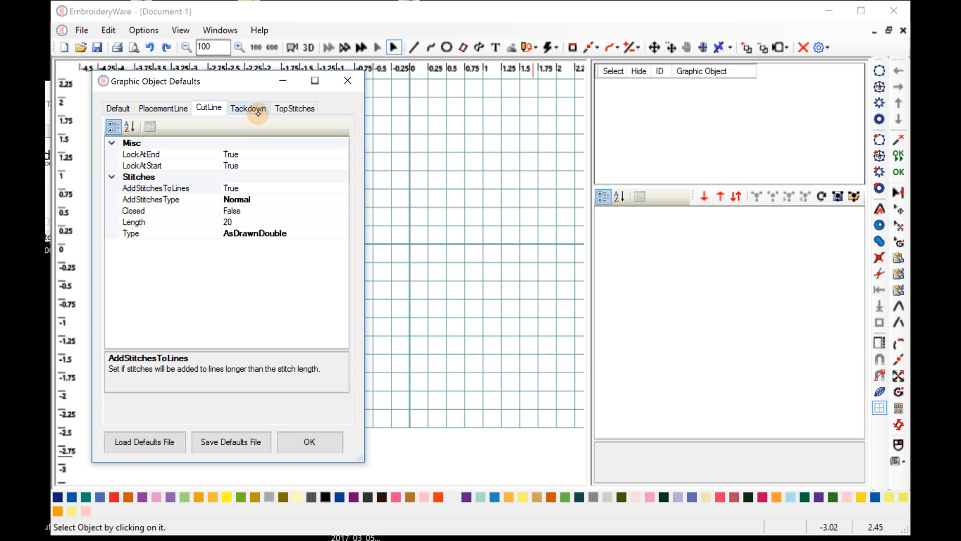
click(248, 107)
click(294, 107)
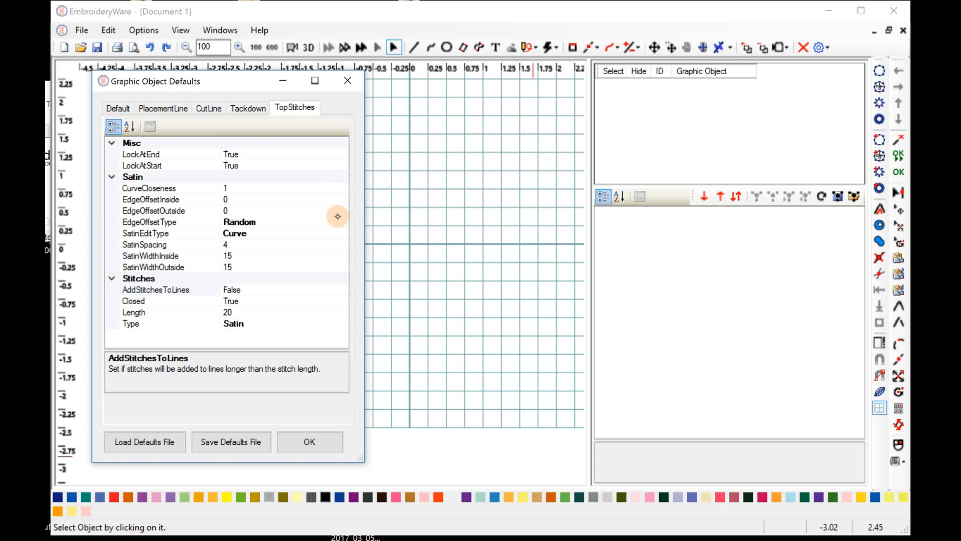
- Save the graphic object defaults over the existing DEMO file and load the DEMO defaults file back in
click(213, 434)
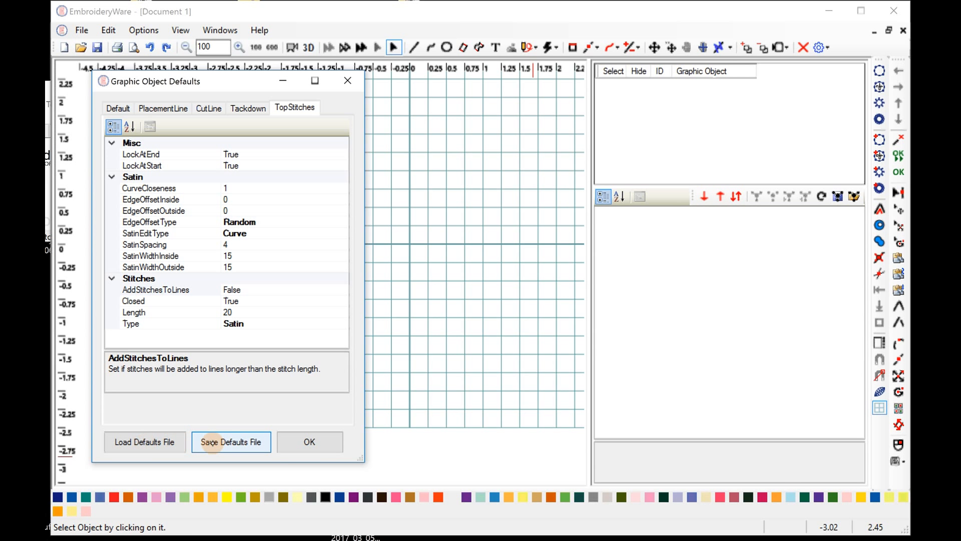
click(228, 441)
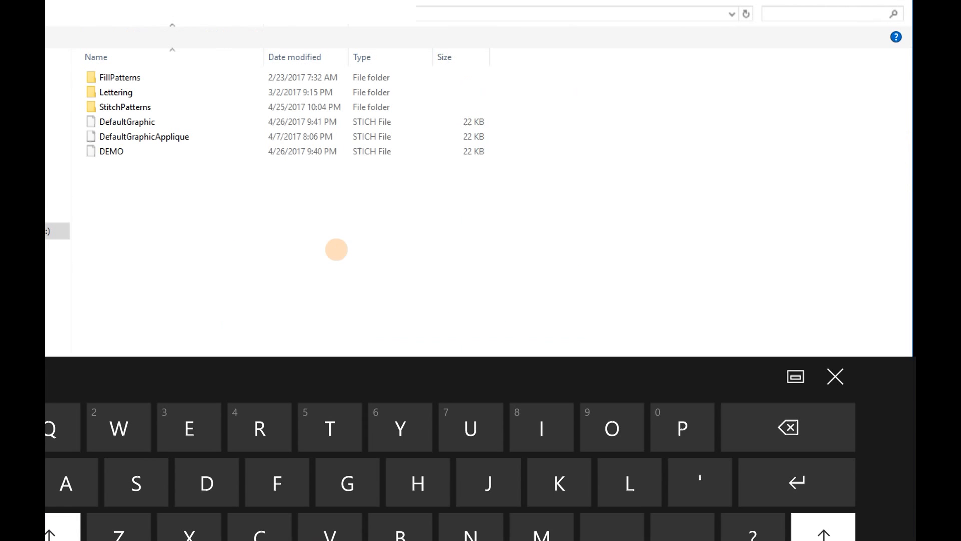
click(107, 150)
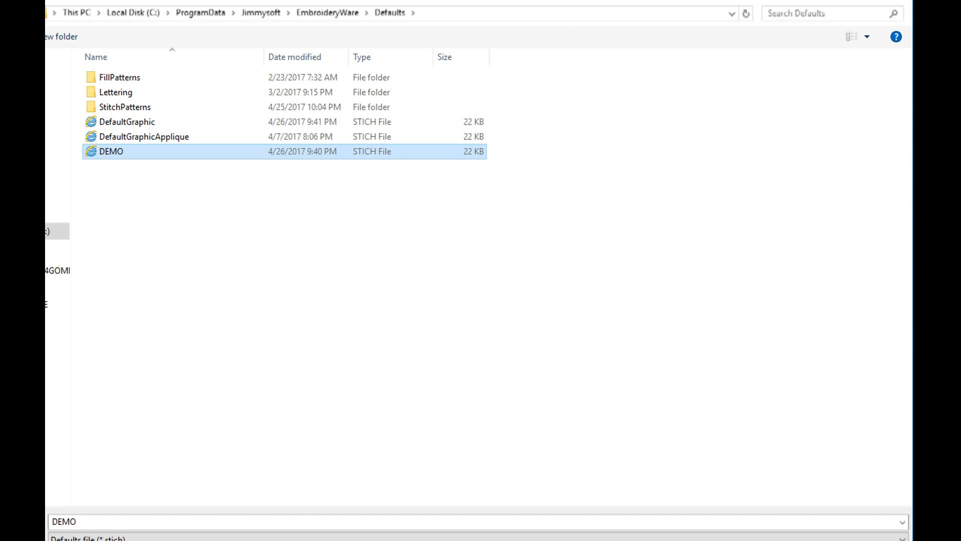
key(Return)
click(469, 294)
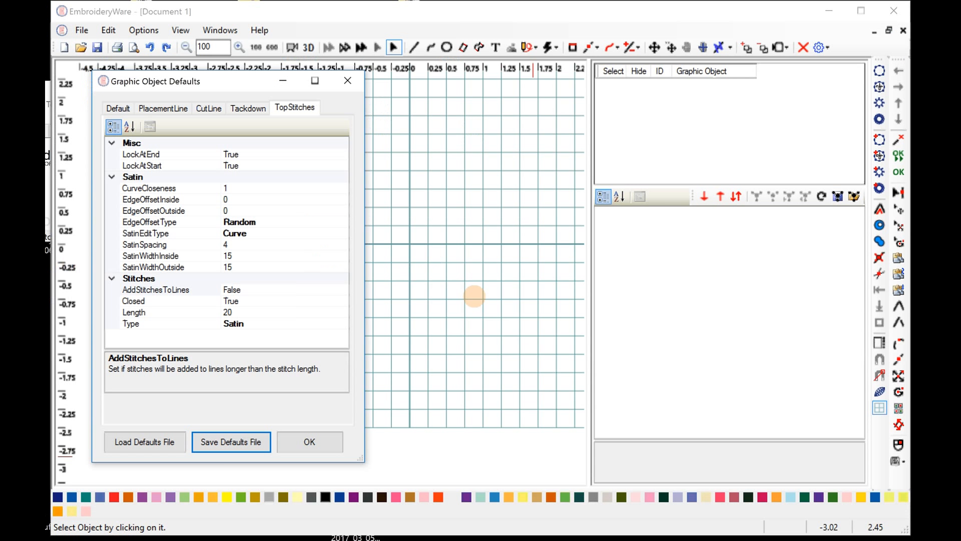
click(154, 440)
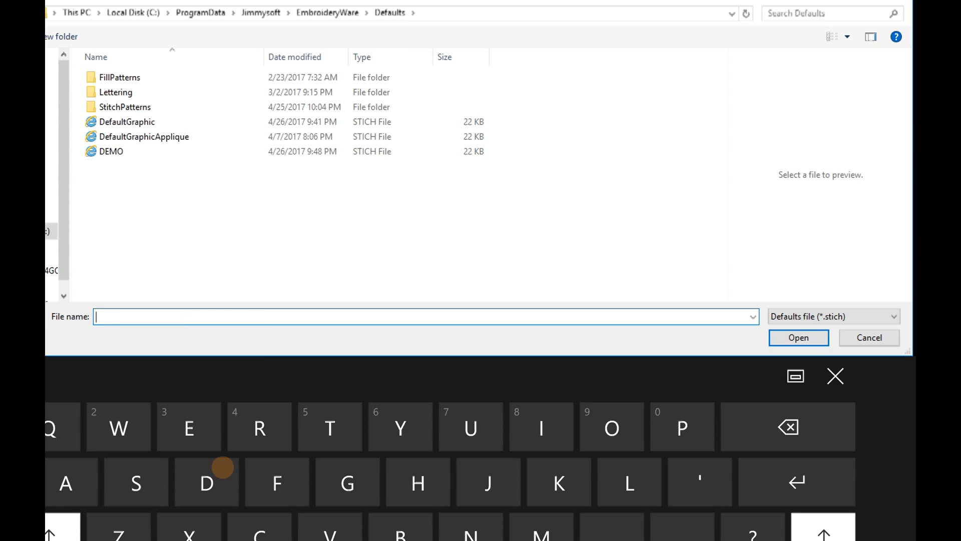
double_click(105, 153)
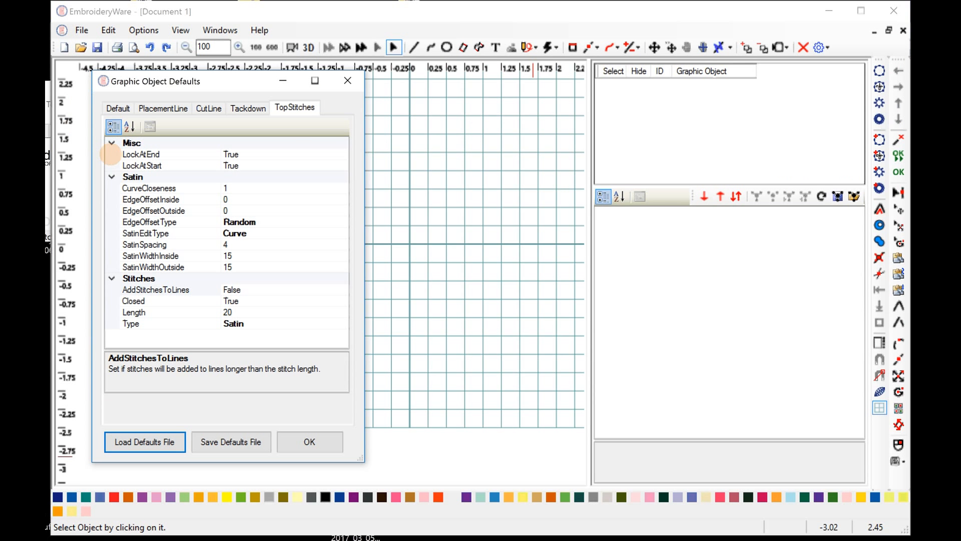
- Close the graphic object defaults and draw a circle about 3 inches in diameter near the middle of the grid
click(570, 120)
click(372, 148)
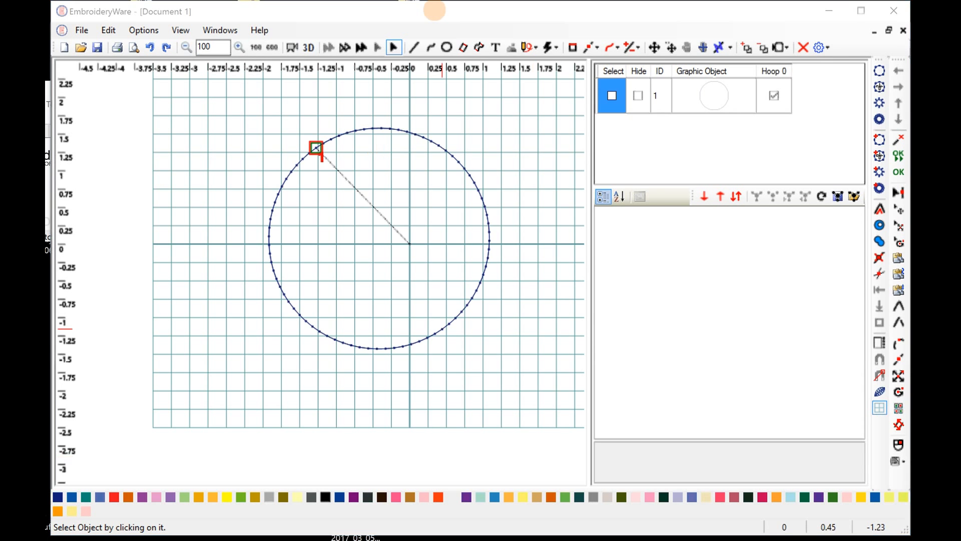
click(436, 11)
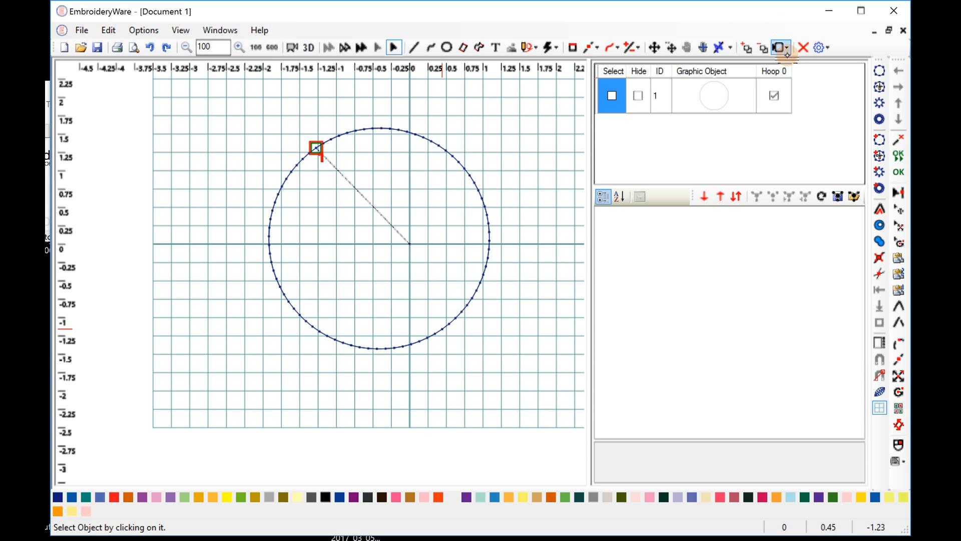
- Measure a distance on the circle with the Measure tool, starting at its upper right edge
click(786, 48)
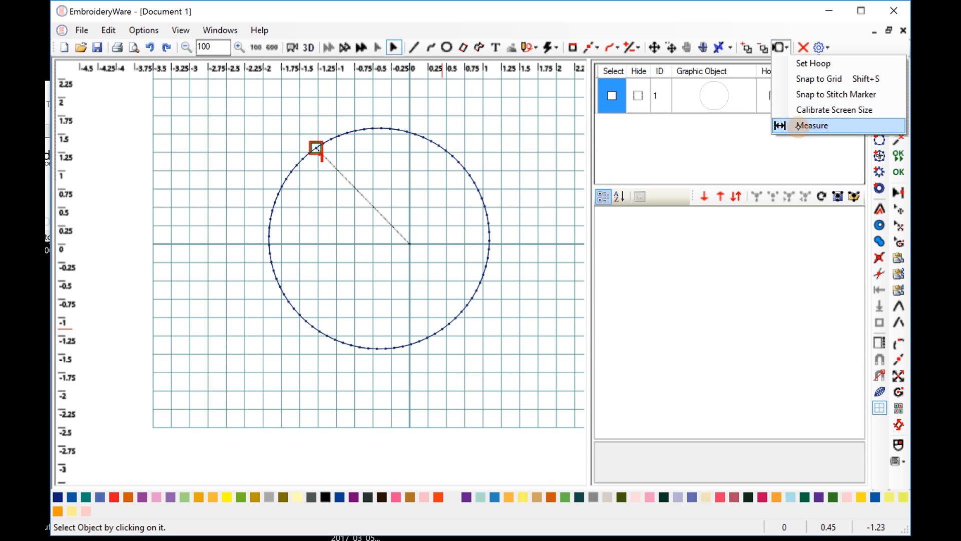
click(797, 126)
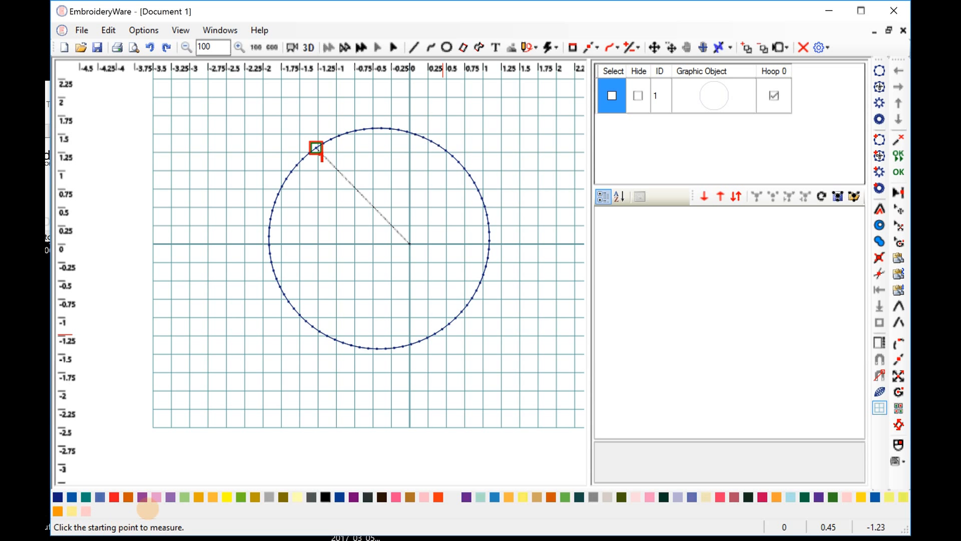
click(472, 170)
click(469, 175)
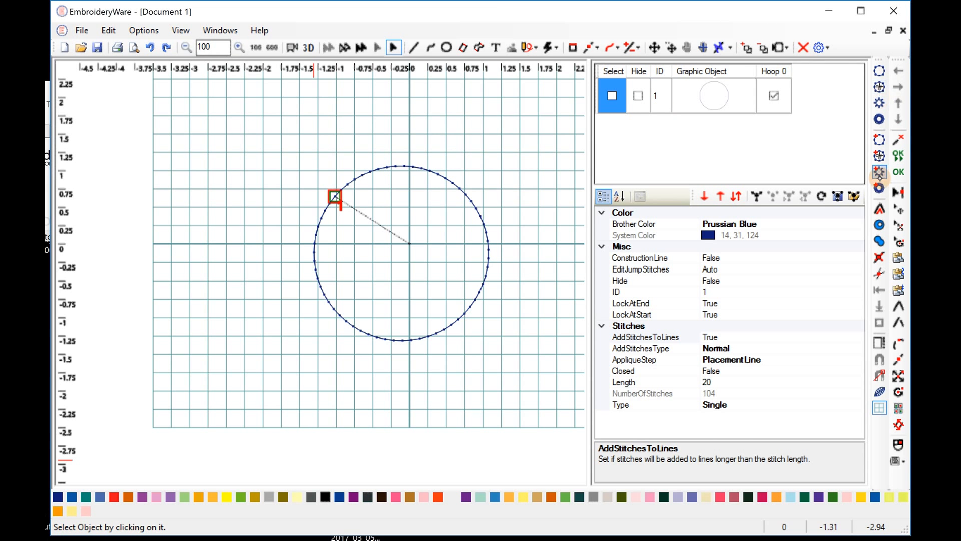
- Generate separate placement line, cut line, tackdown and top stitch objects from the circle, and undo the generated set
click(880, 173)
click(880, 86)
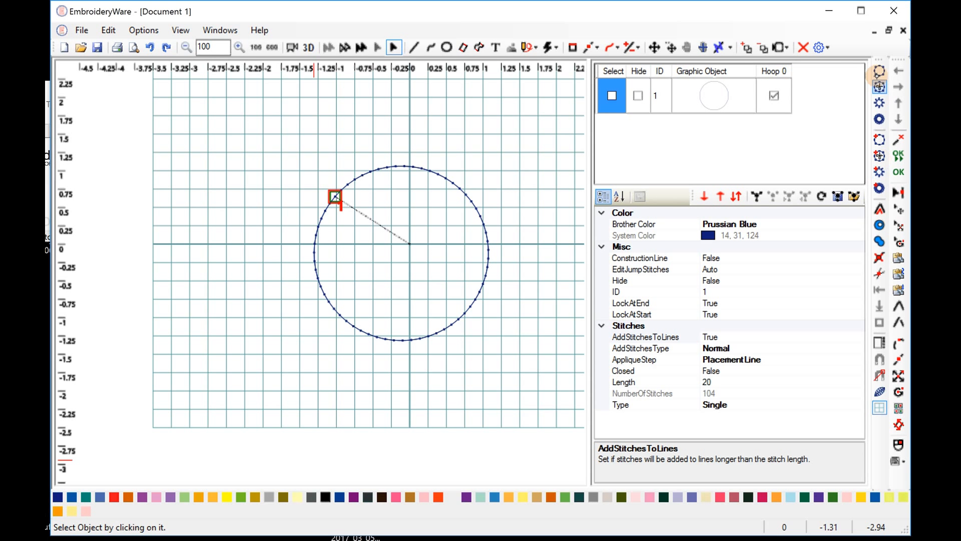
click(880, 71)
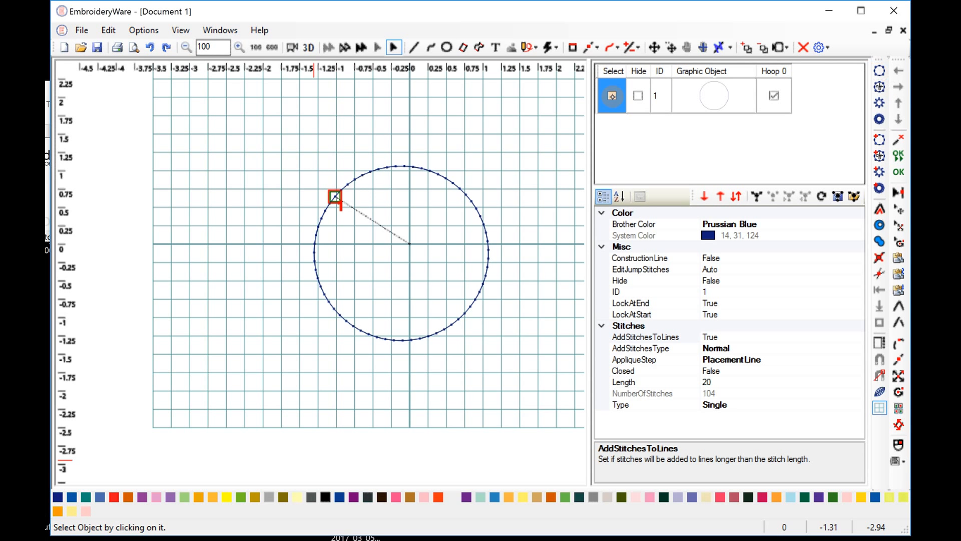
click(899, 194)
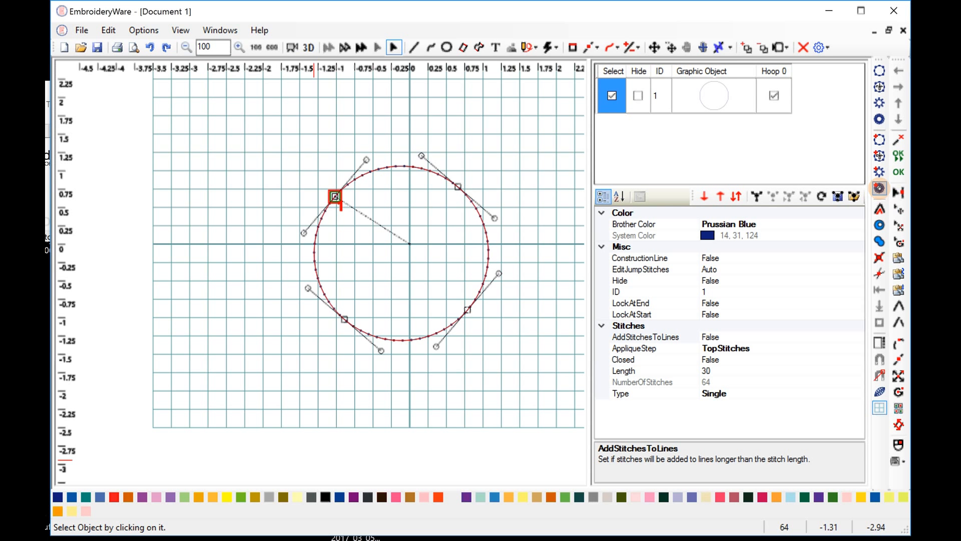
click(879, 187)
click(880, 188)
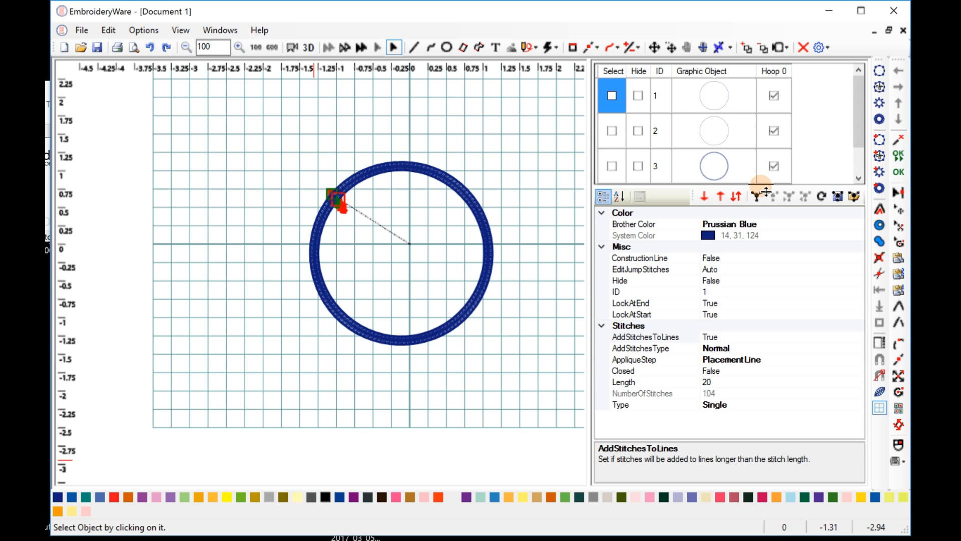
drag(751, 189, 760, 262)
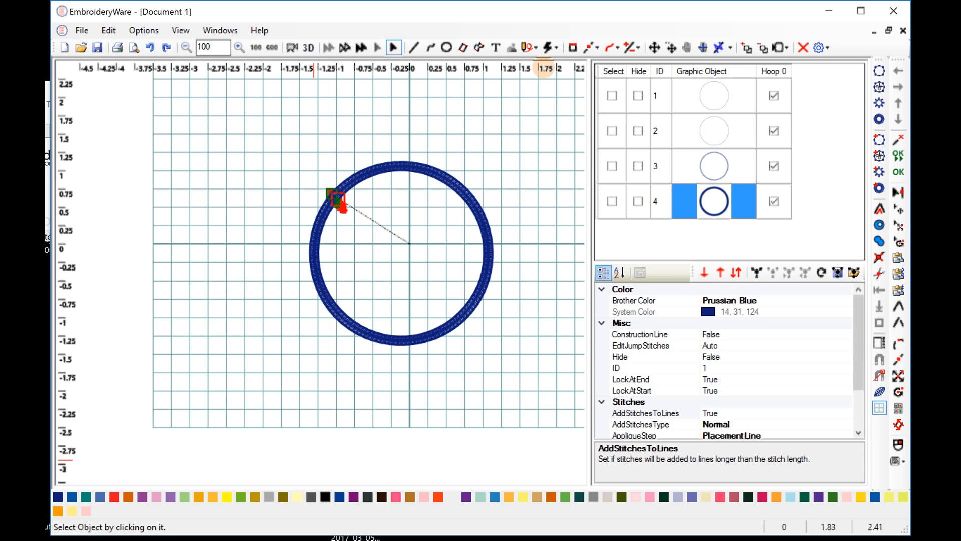
click(150, 47)
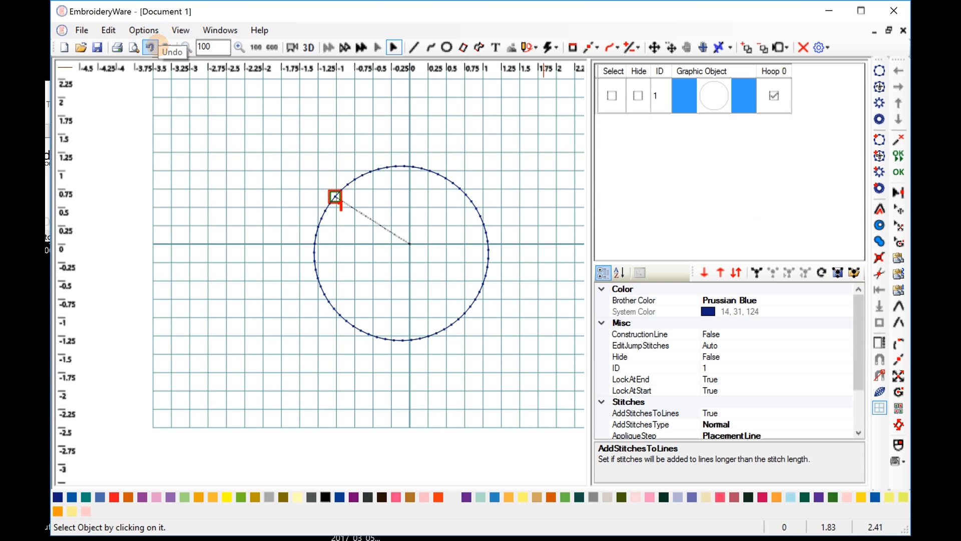
- Select the circle and convert it directly to satin top stitches without adding the other appliqué steps
click(617, 93)
click(880, 119)
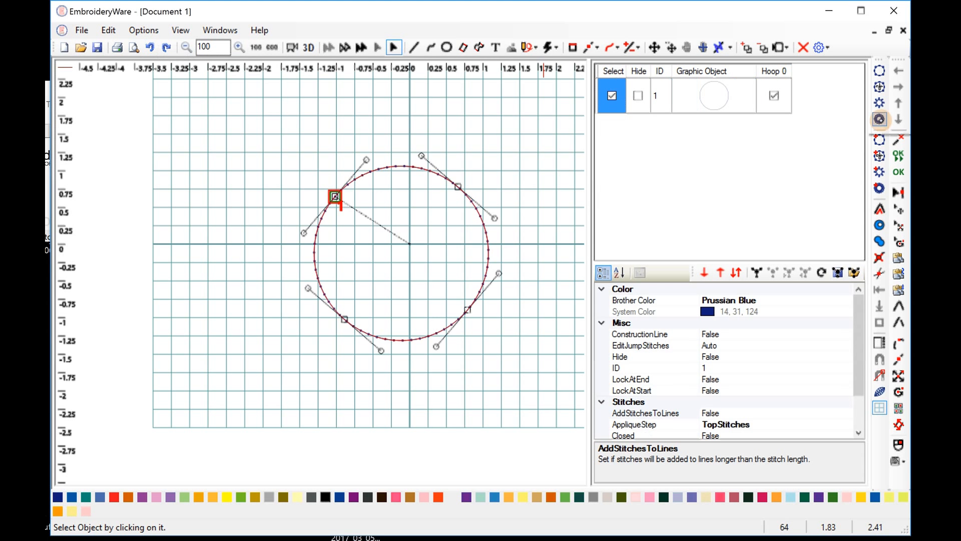
click(880, 119)
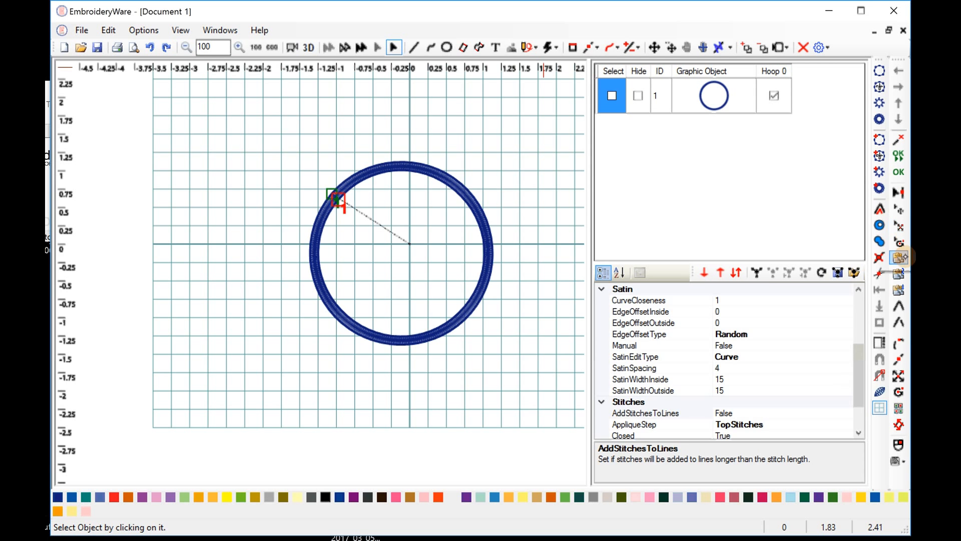
- Duplicate the top-stitched circle to get a second identical object
click(898, 257)
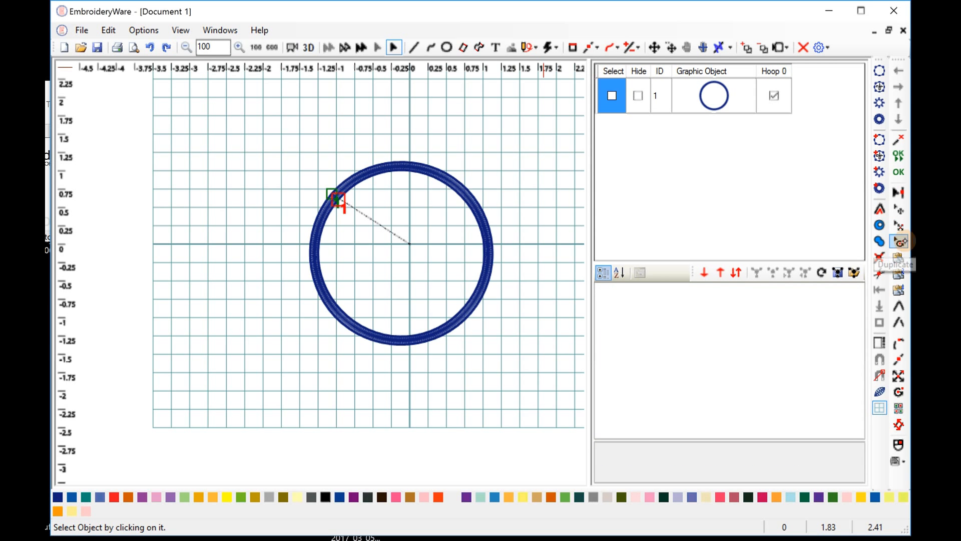
click(612, 94)
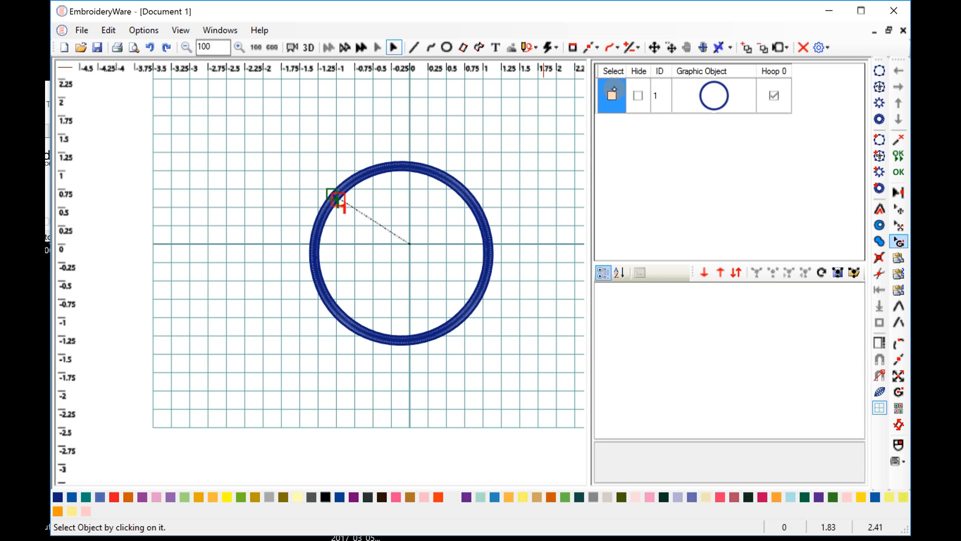
click(705, 105)
click(612, 95)
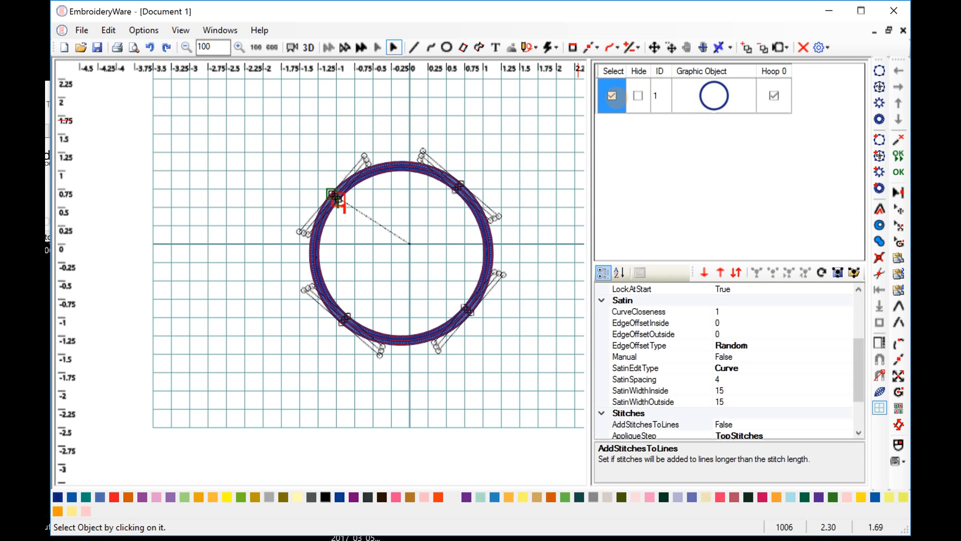
click(898, 257)
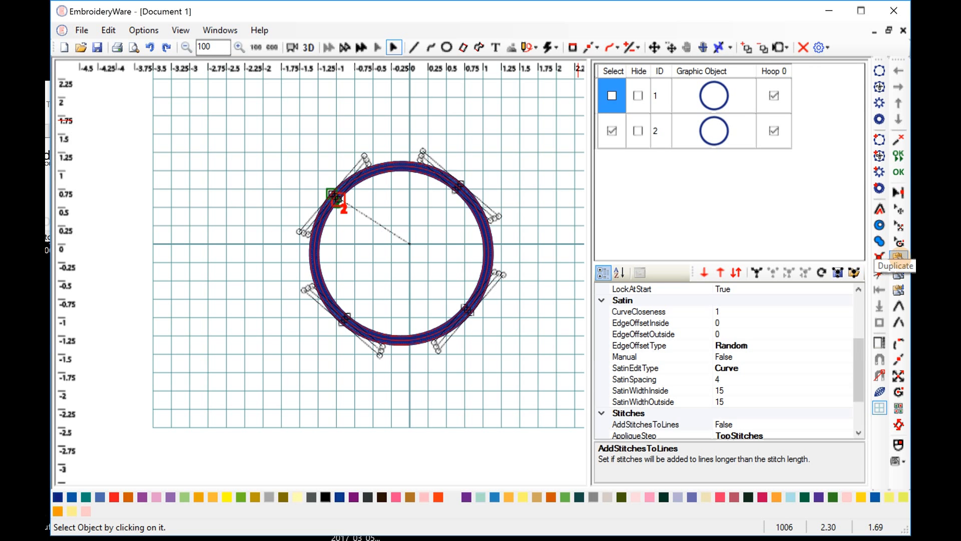
- Convert both top-stitched circles to tackdown stitches together, and undo the conversion
click(611, 129)
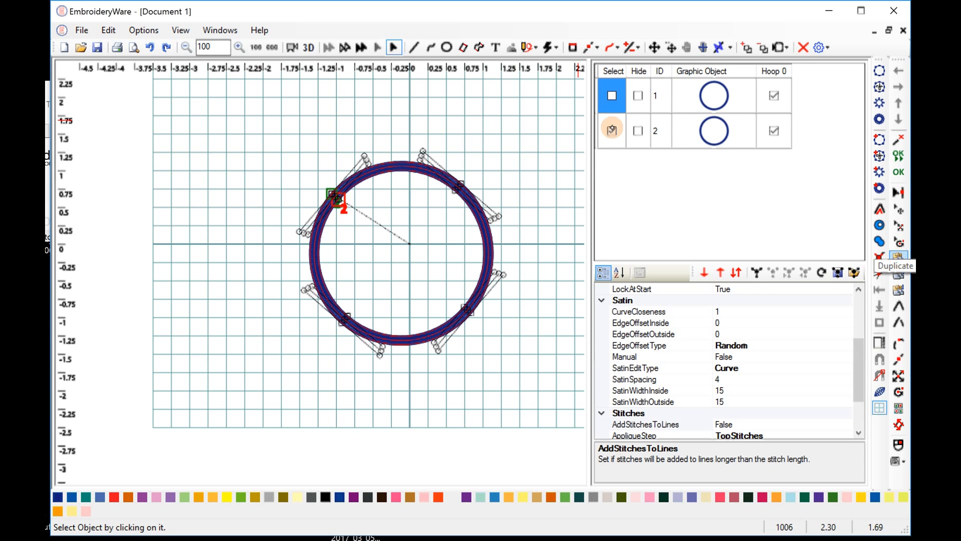
click(615, 95)
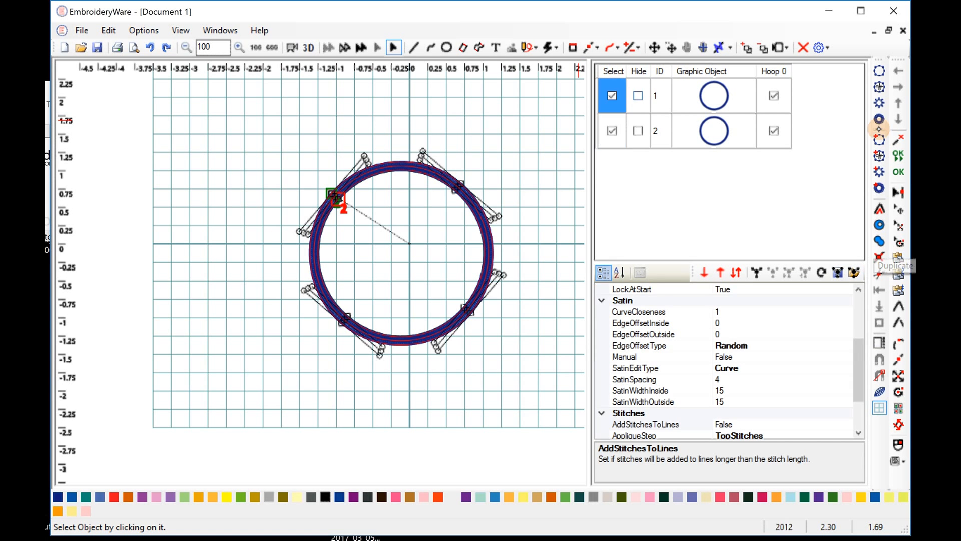
click(879, 102)
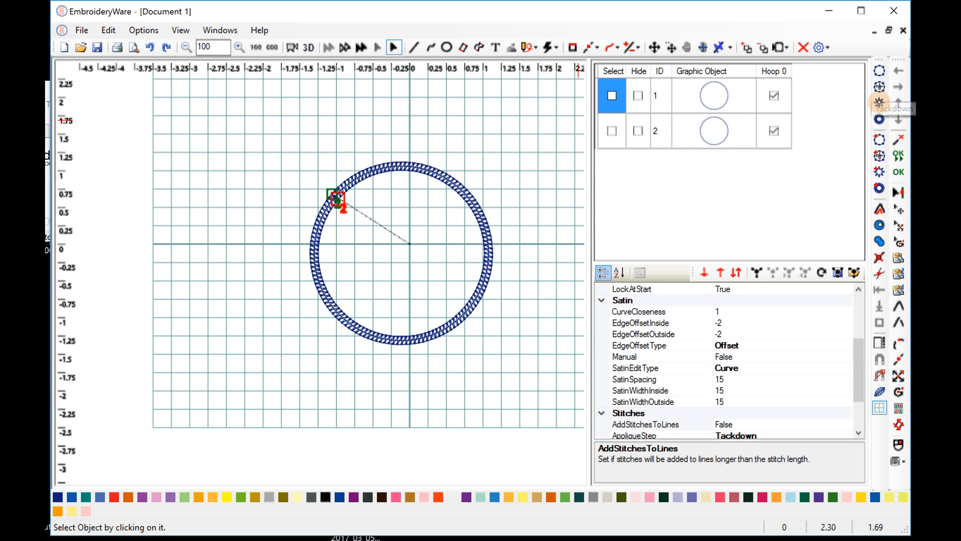
click(165, 46)
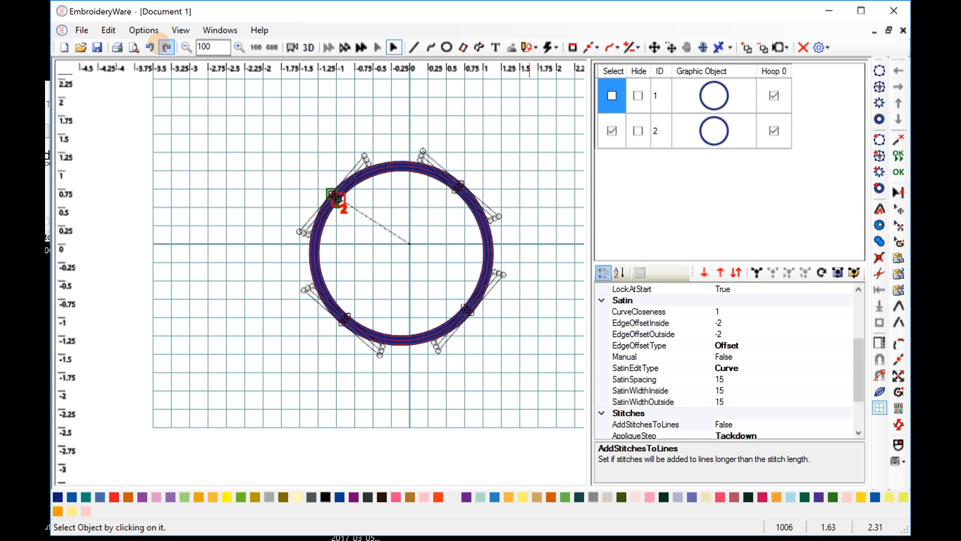
- Convert only the first of the two top-stitched circles to tackdown stitches
click(621, 128)
click(612, 130)
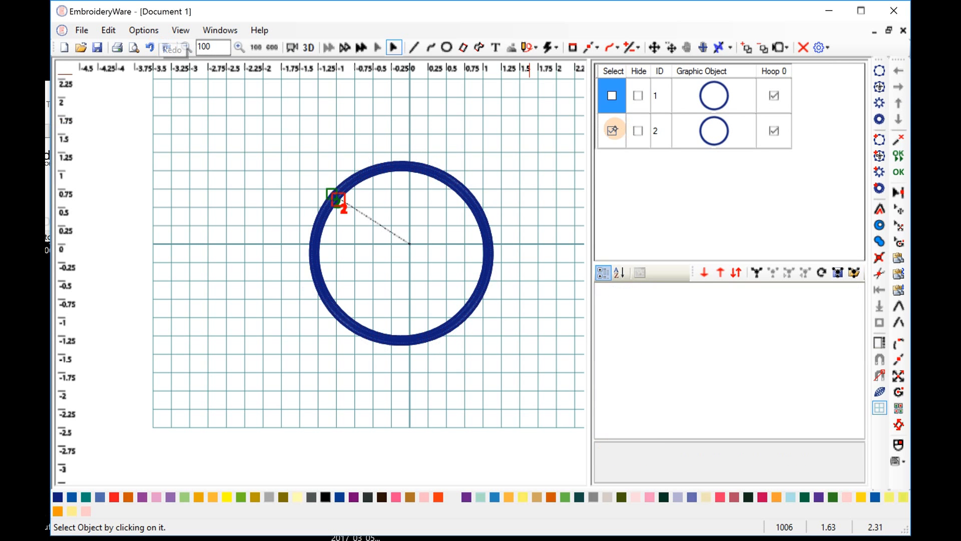
click(612, 129)
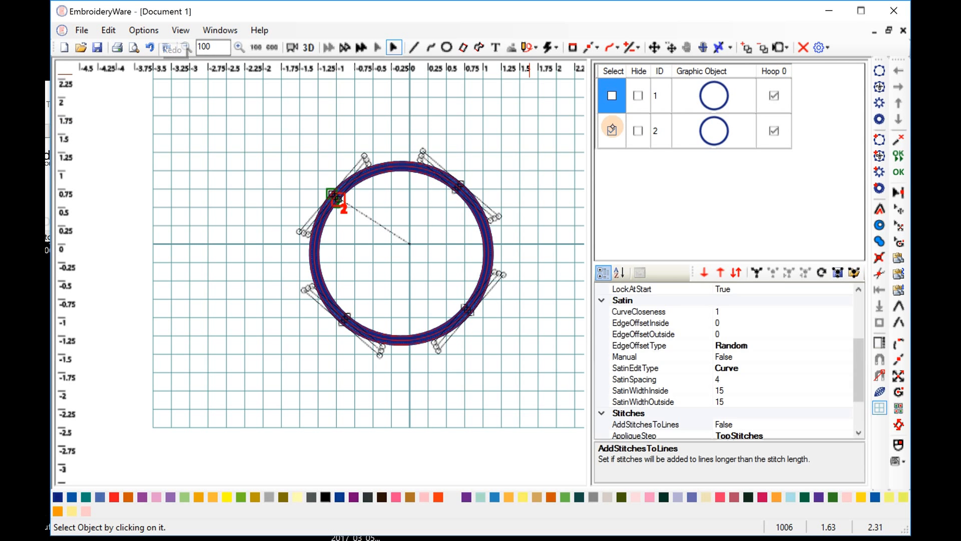
click(613, 95)
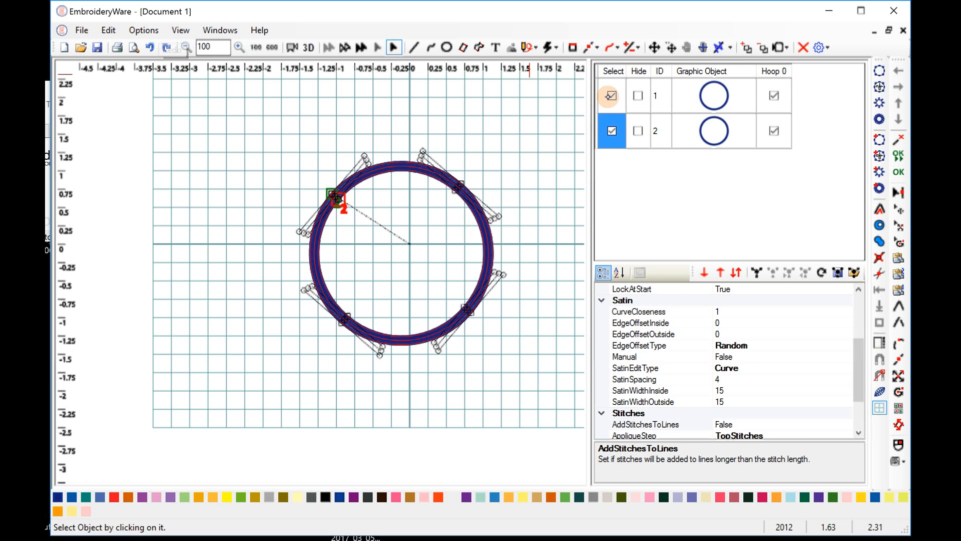
click(637, 142)
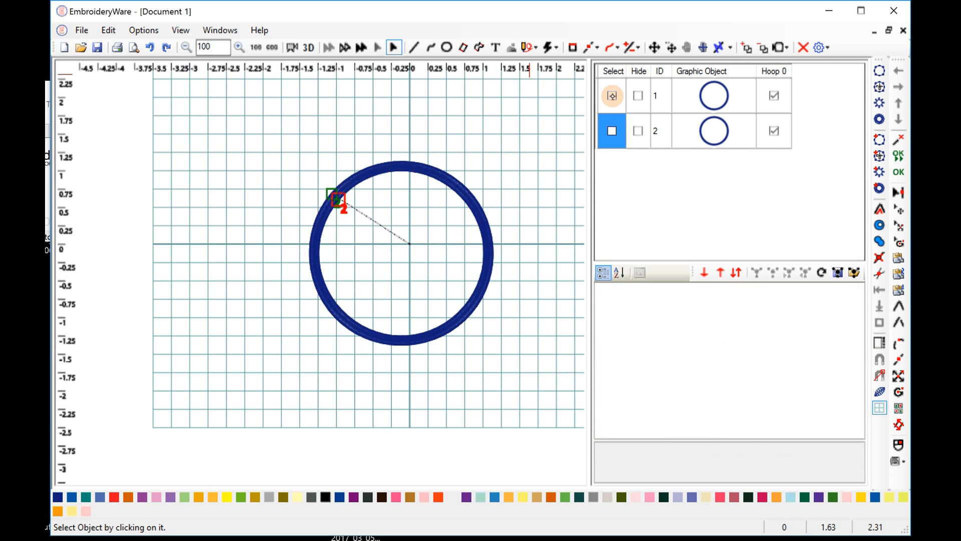
click(612, 96)
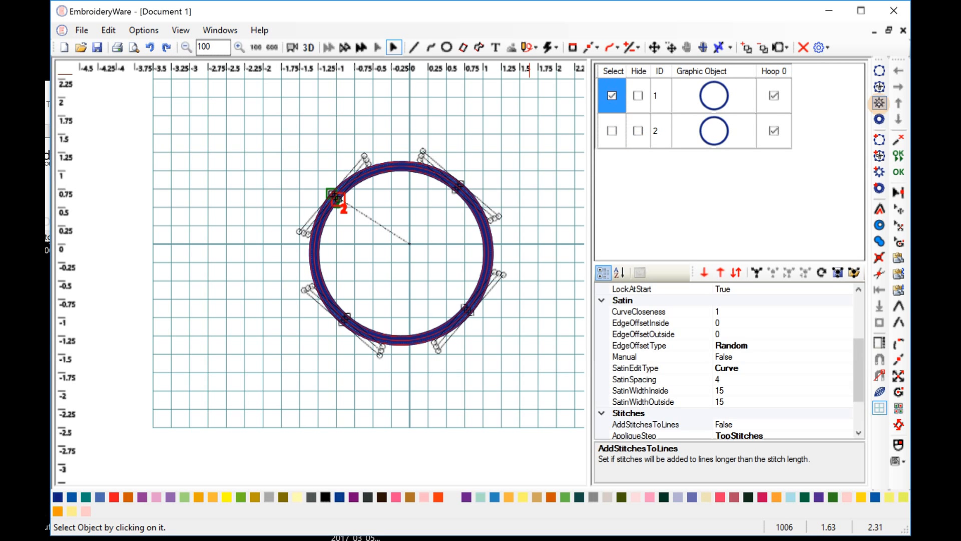
click(879, 103)
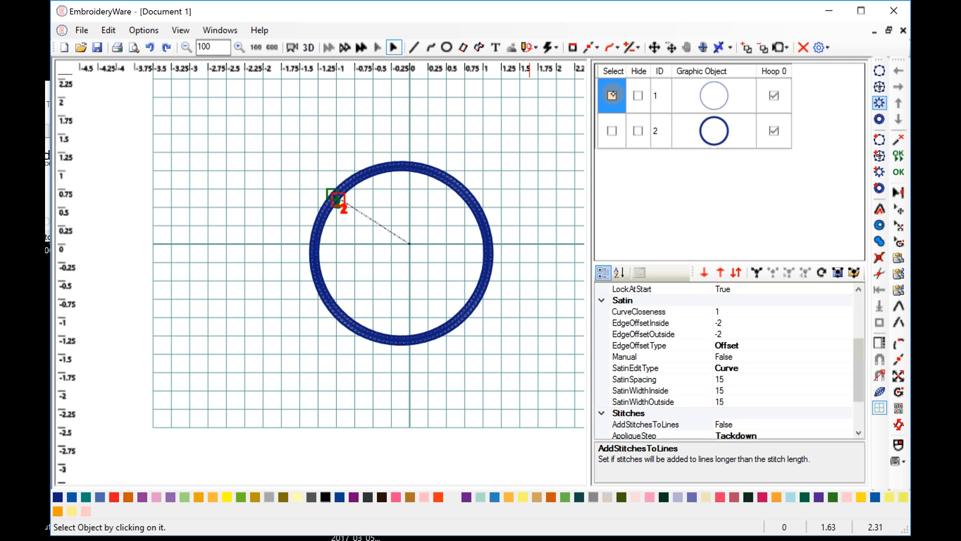
- Duplicate the tackdown circle and move the copy to the first place in the object order
click(612, 96)
click(900, 256)
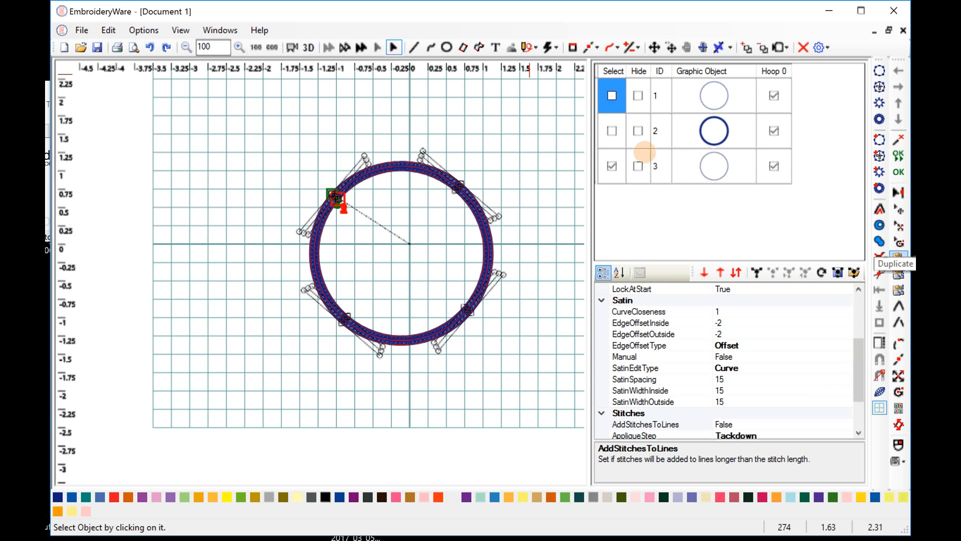
click(720, 272)
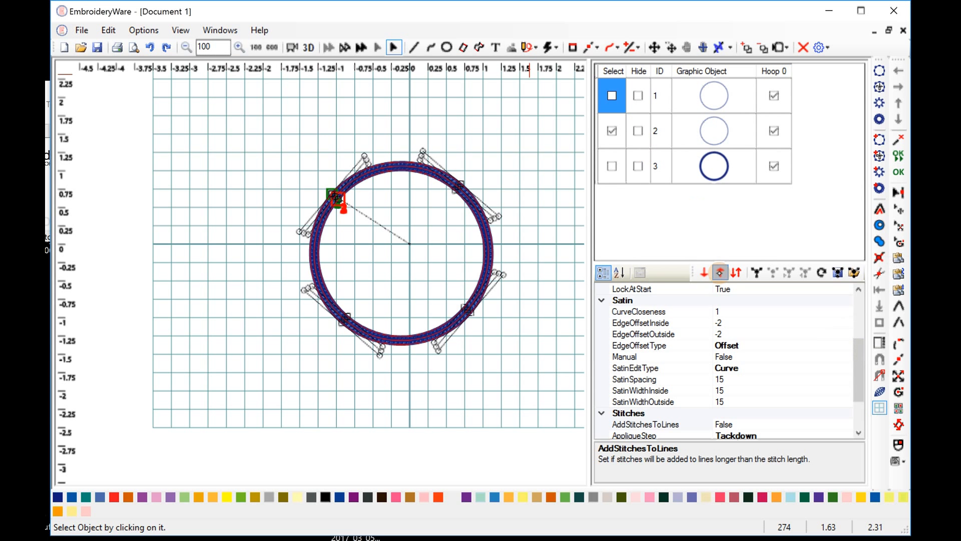
click(720, 272)
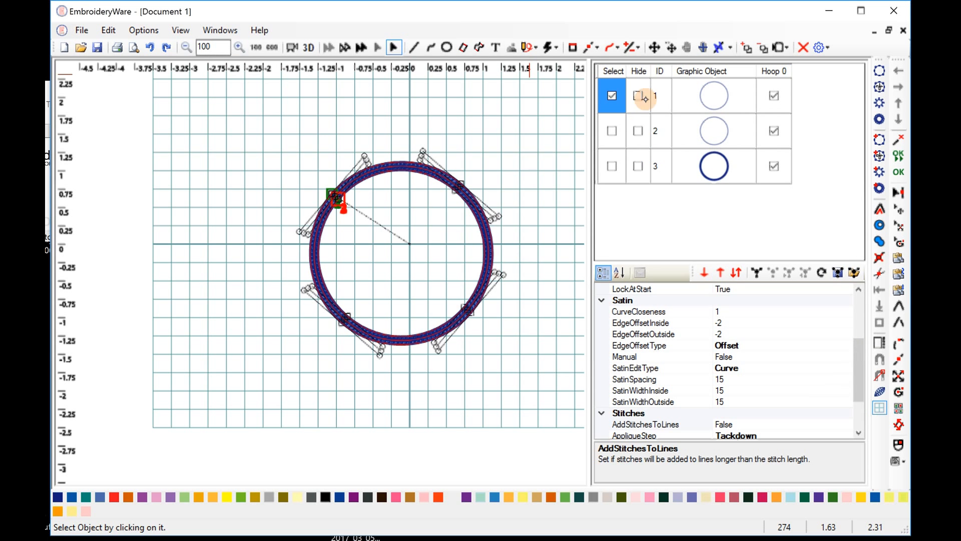
- Convert the first circle to a cutting line and duplicate it
click(880, 87)
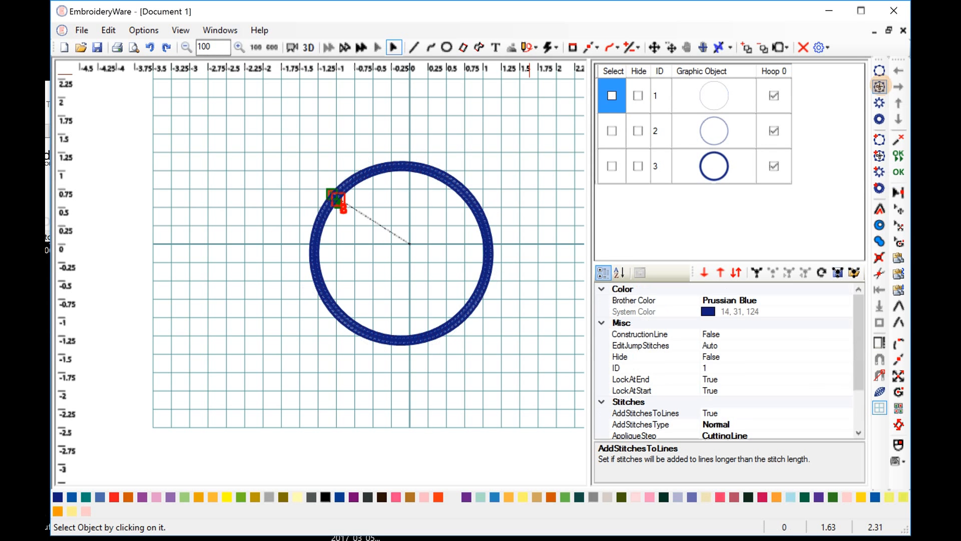
click(612, 95)
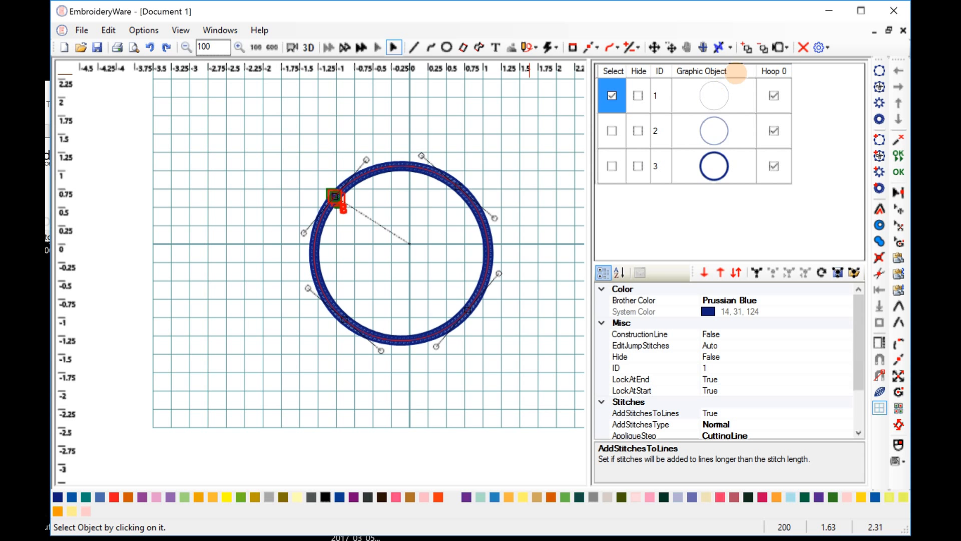
click(898, 258)
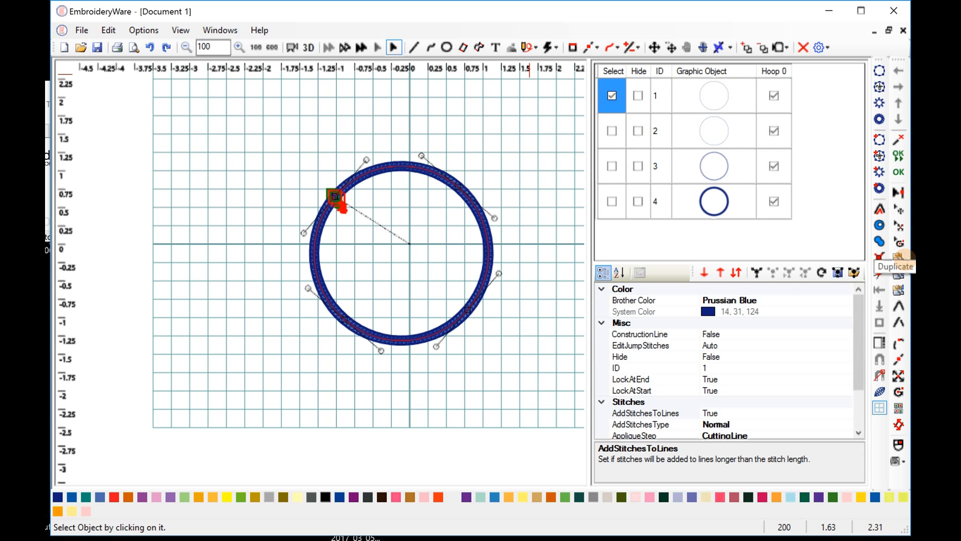
- Convert the first cutting line circle to a placement line
click(898, 86)
click(879, 70)
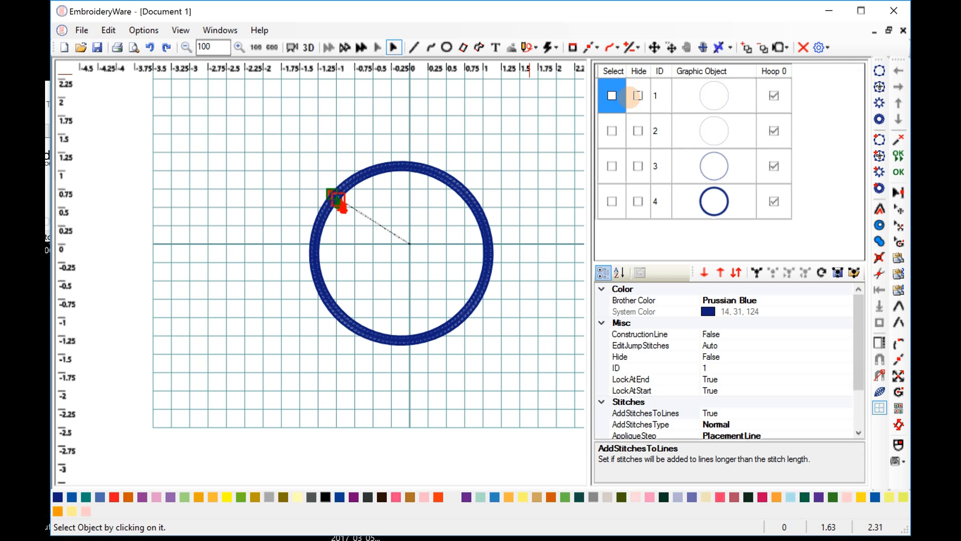
- Examine the stitch properties of the placement line circle
click(879, 118)
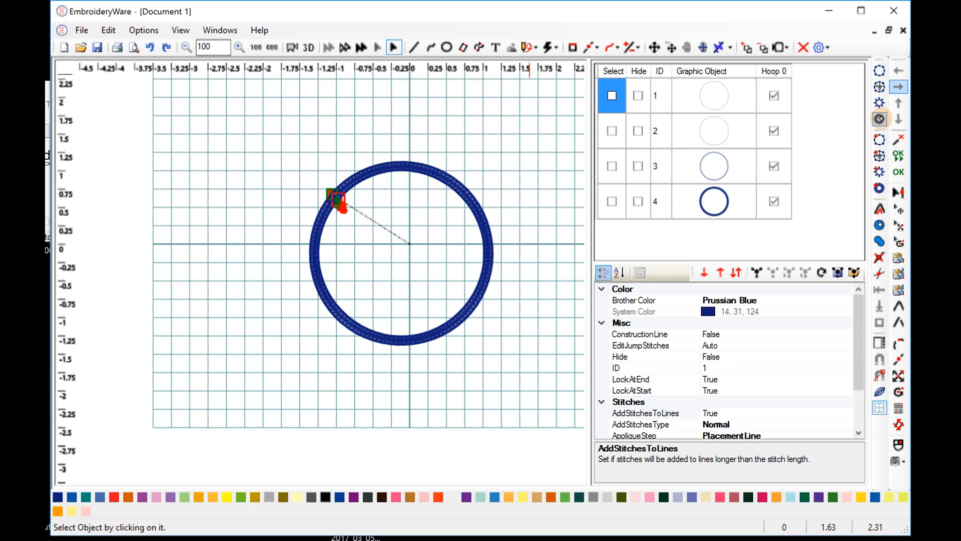
click(879, 88)
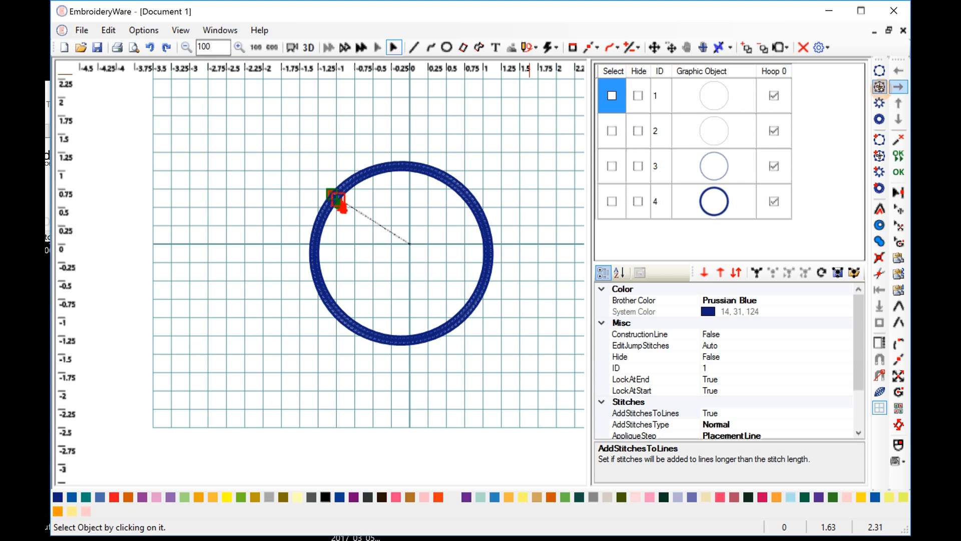
click(880, 87)
click(879, 391)
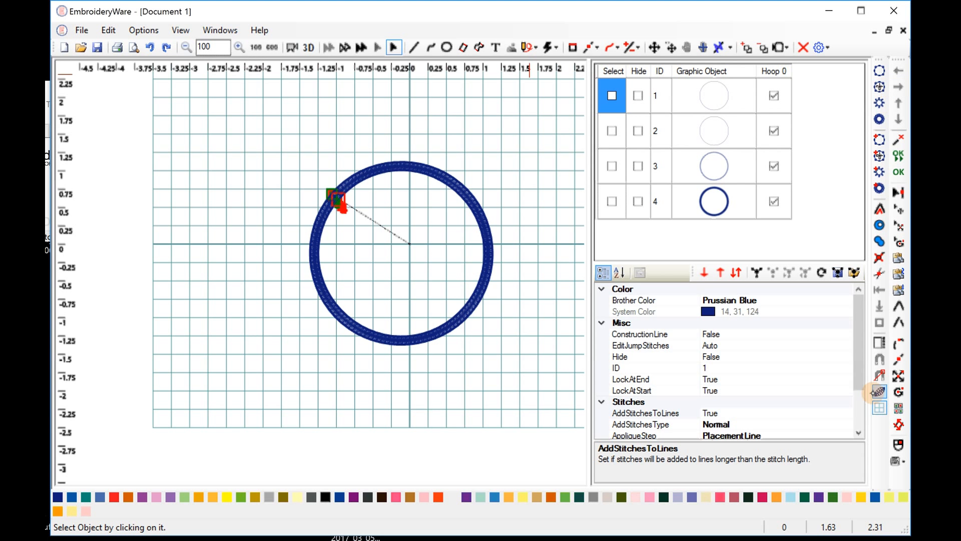
drag(859, 315, 874, 353)
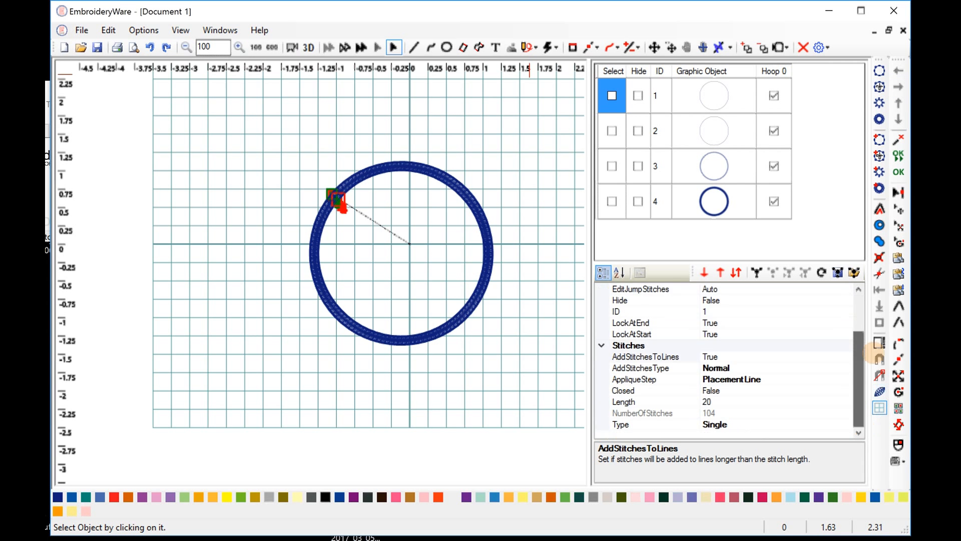
click(881, 104)
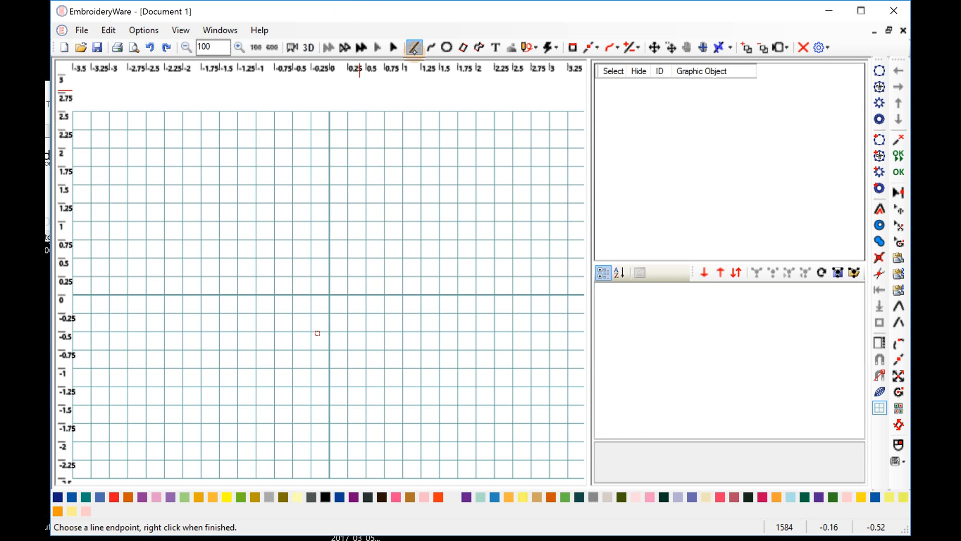
- Draw an open three-segment triangle with corners near (-1.35, -0.85), (-0.7, 1.85) and (1.05, -0.2), ending near (-0.95, -0.75)
click(231, 357)
click(277, 159)
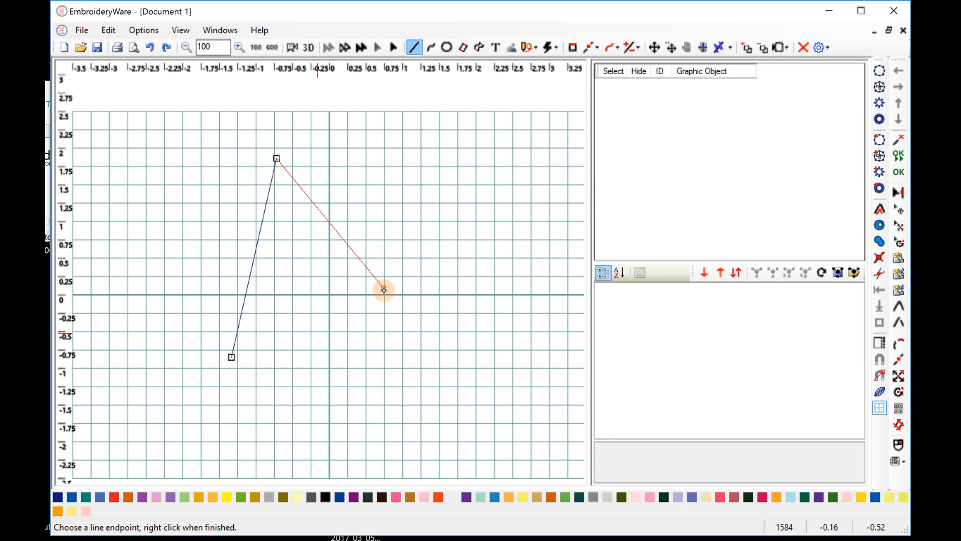
click(406, 311)
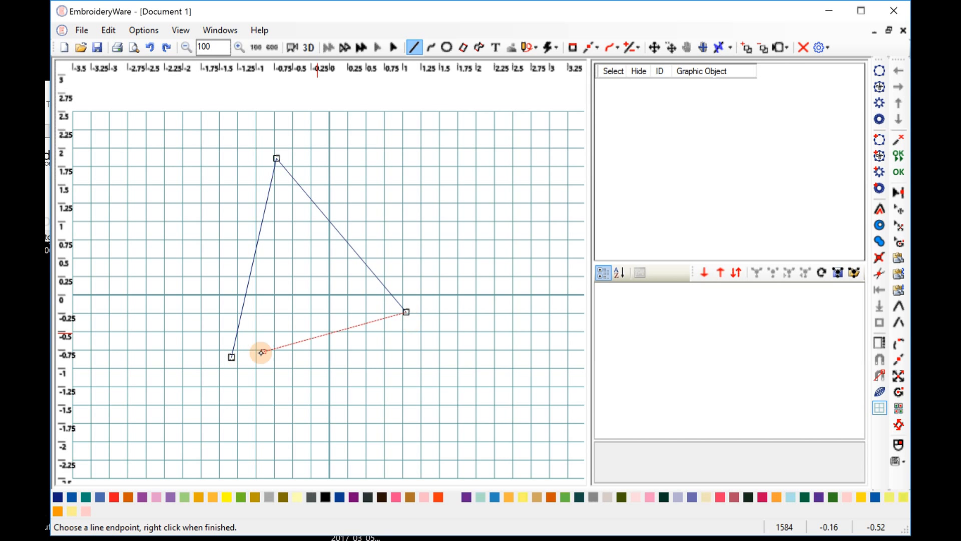
click(260, 351)
click(900, 171)
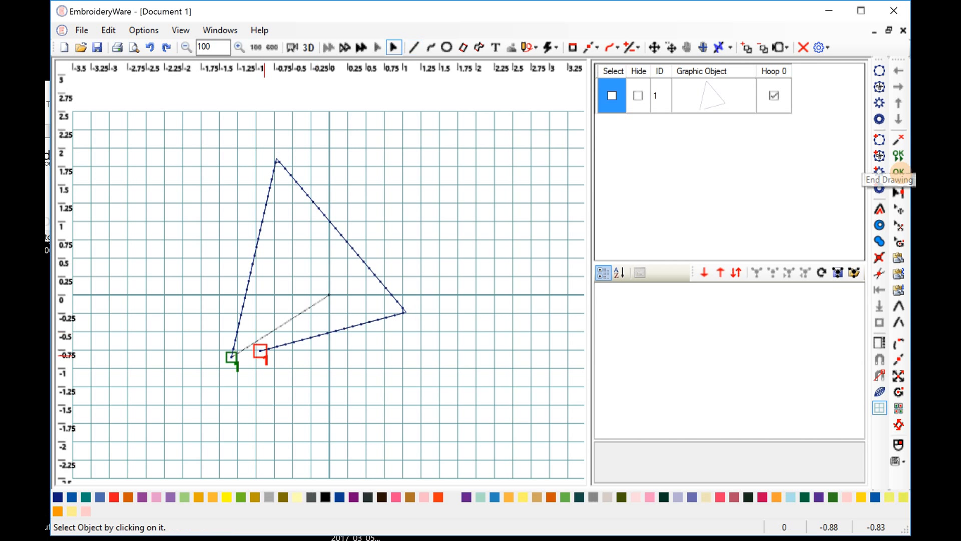
- Convert the open triangle to Automatic Satin
click(612, 95)
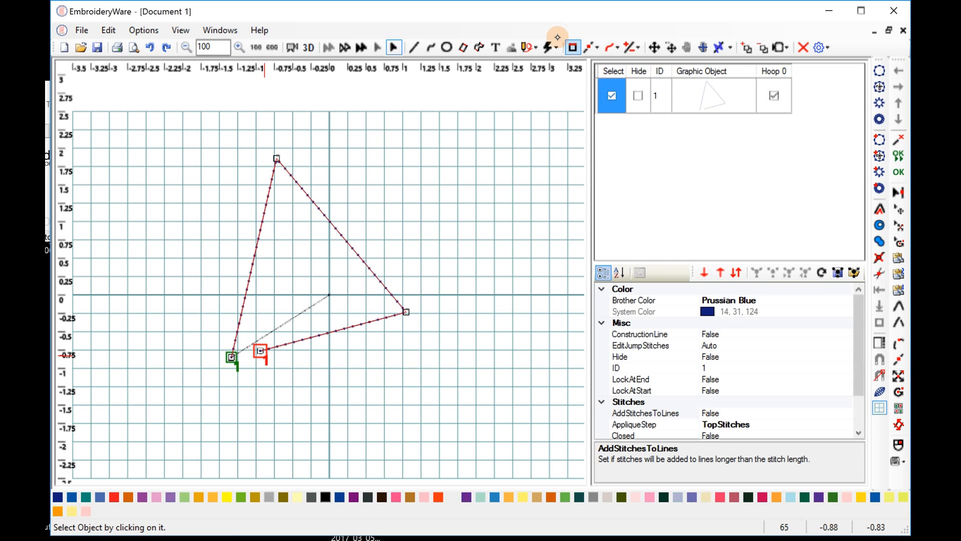
click(552, 52)
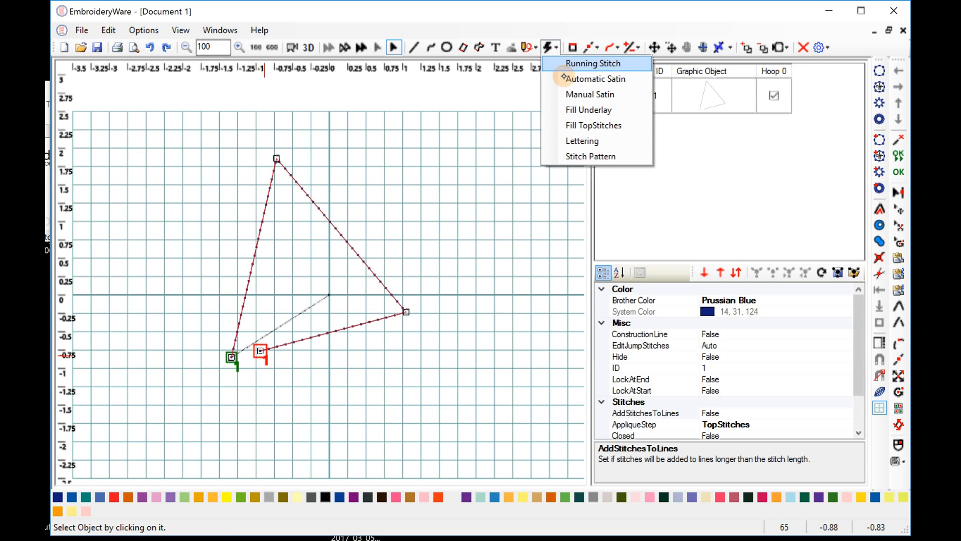
click(564, 78)
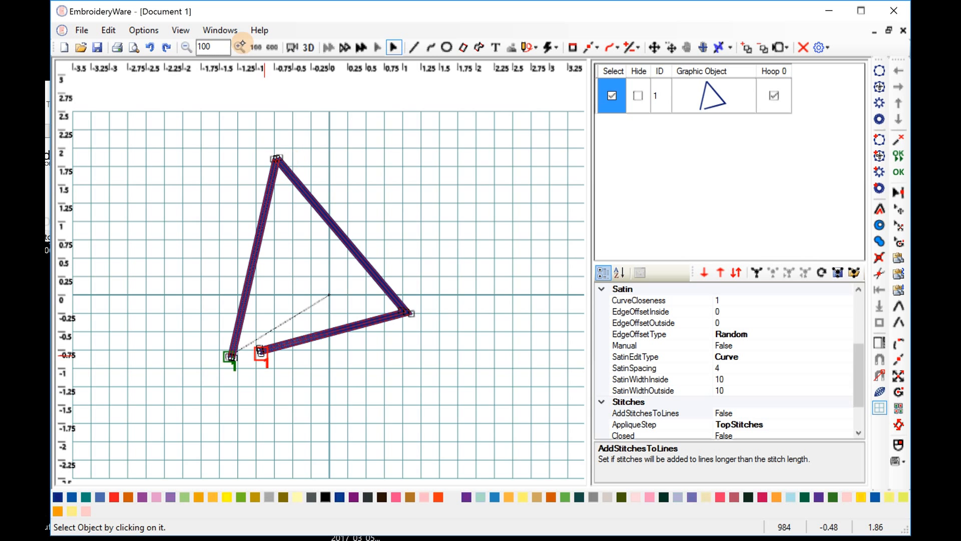
- Use Edit Points to move the satin triangle's top corner to about (-1, 1.9)
click(240, 46)
click(239, 46)
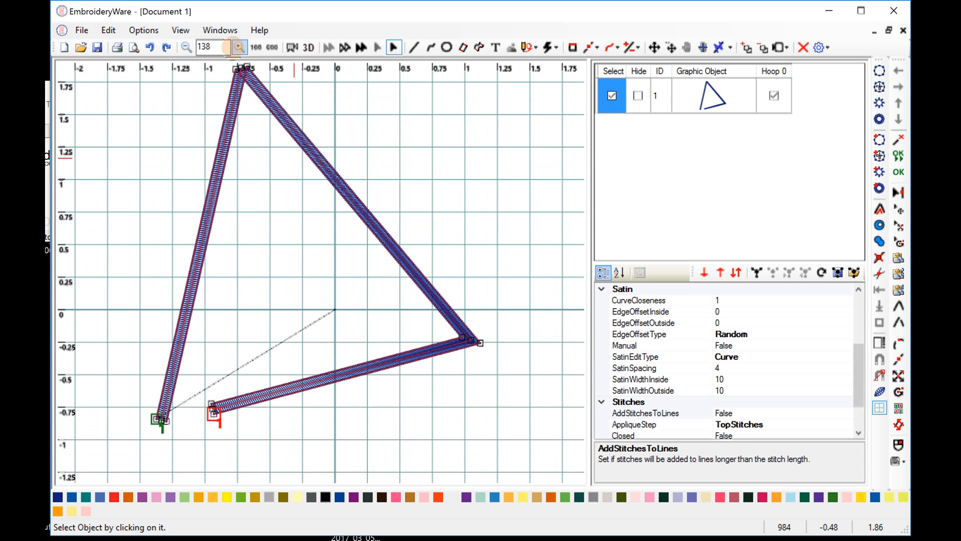
click(670, 47)
drag(417, 185, 409, 248)
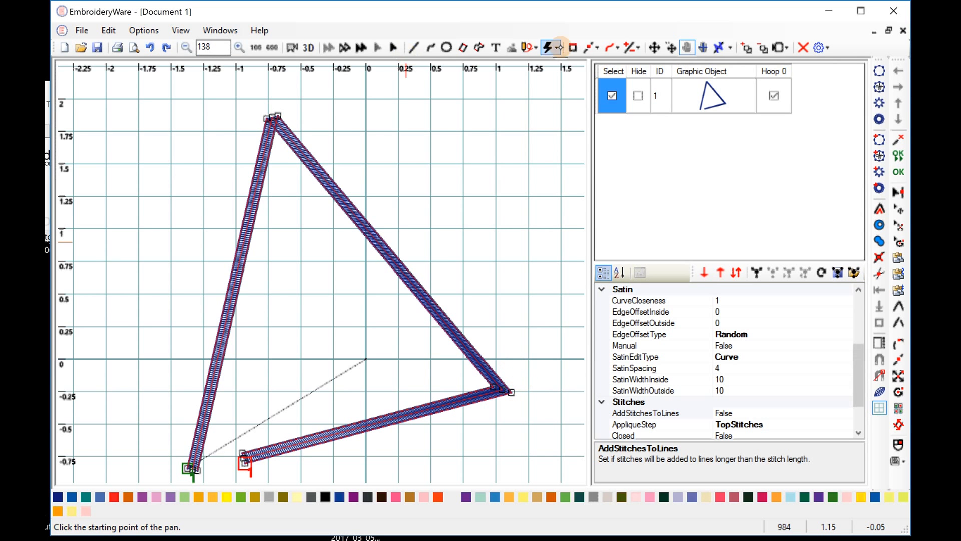
click(596, 47)
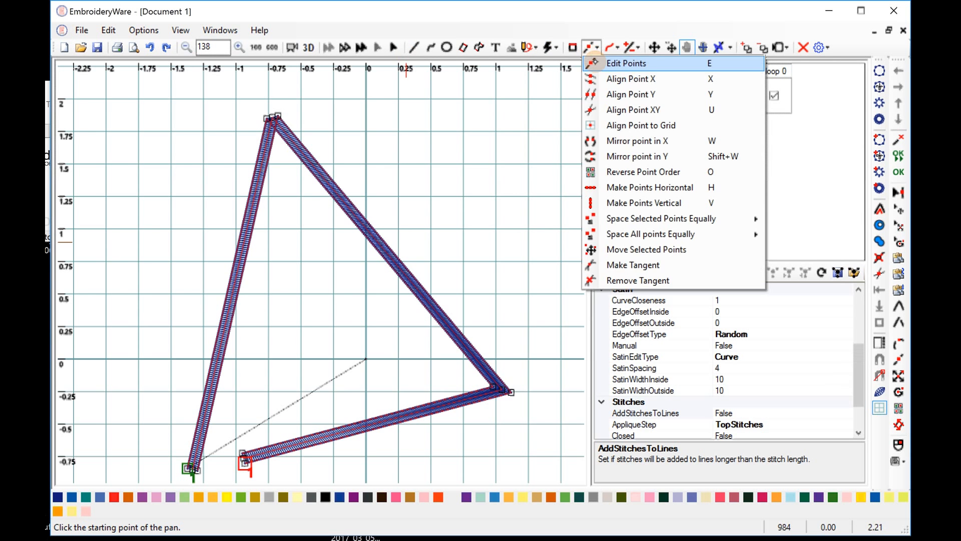
click(595, 62)
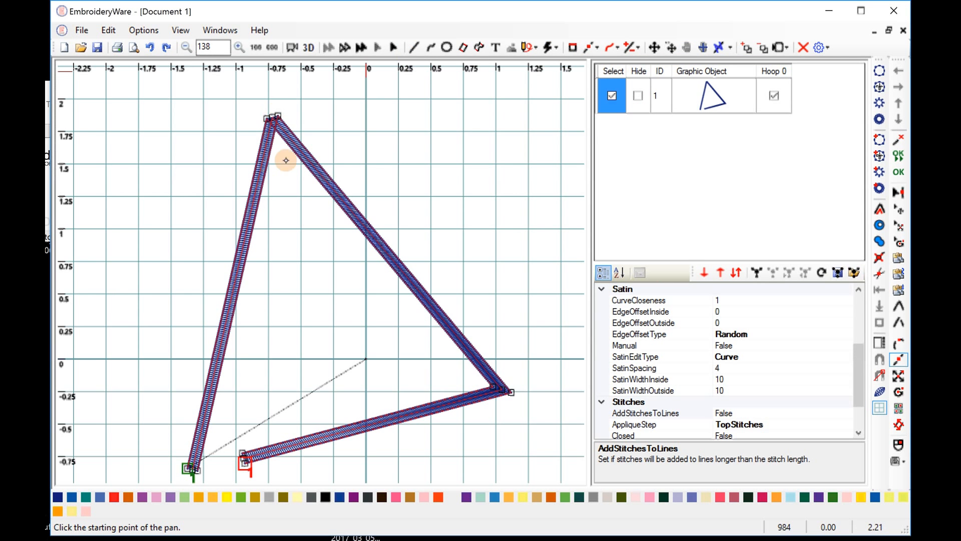
drag(286, 160, 238, 114)
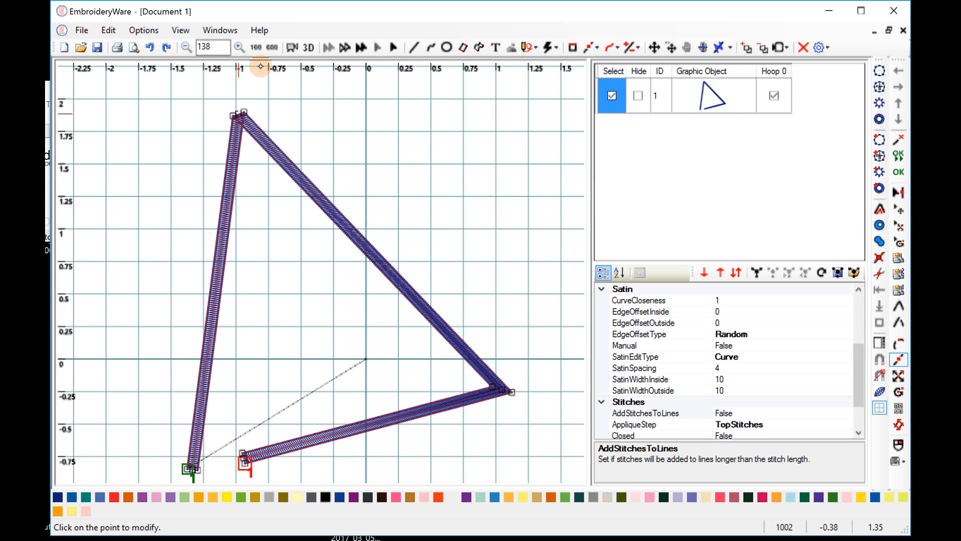
click(237, 118)
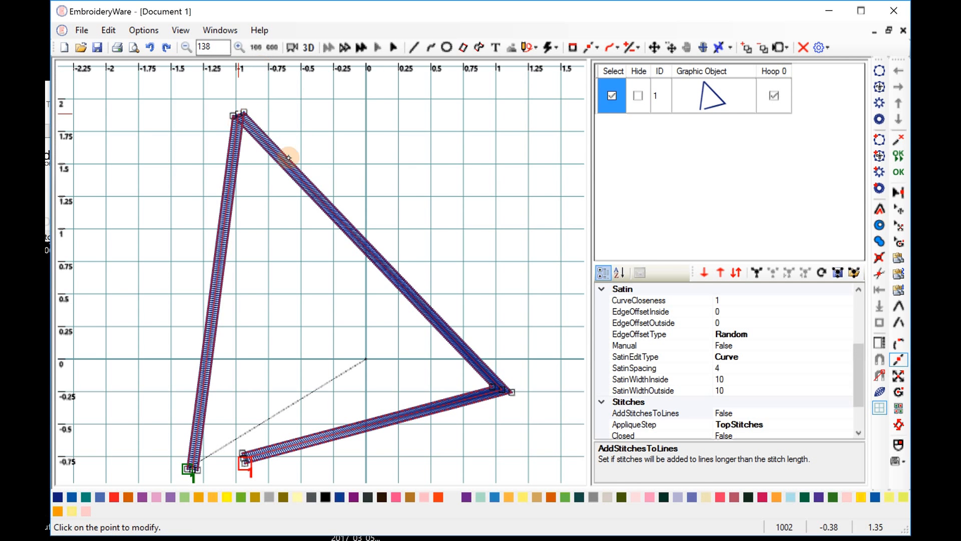
- Move the satin triangle's top corner to about (-0.3, 1.9) and its open end to about (-0.6, -0.1)
drag(242, 112, 328, 109)
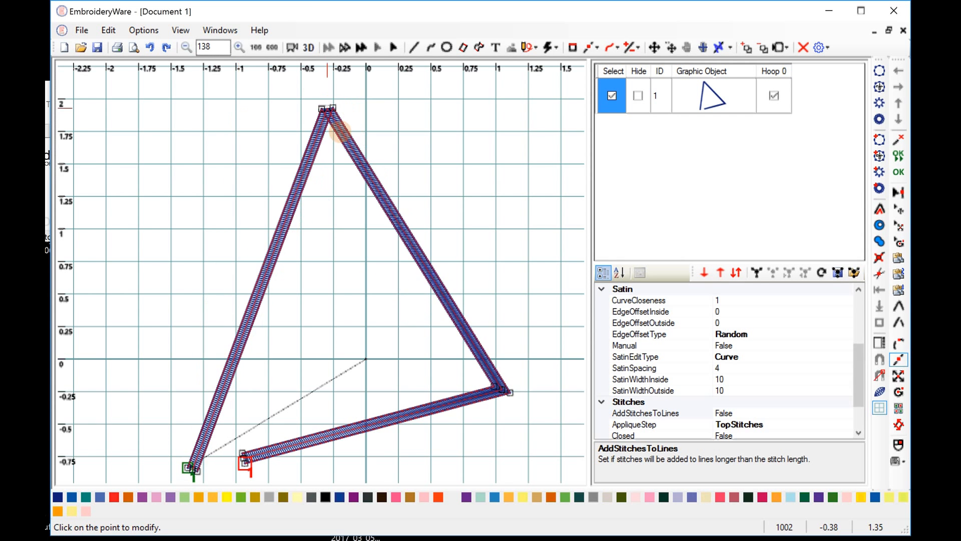
drag(243, 454, 285, 375)
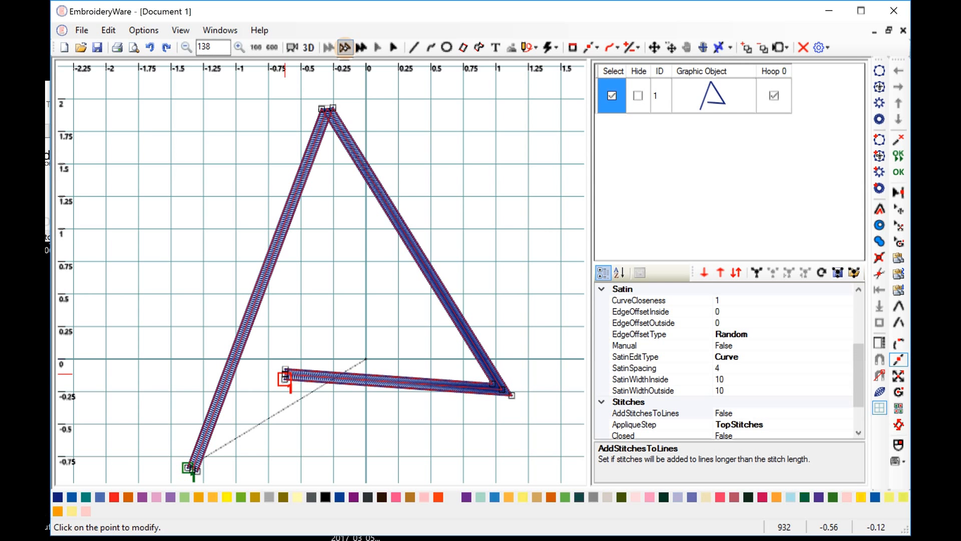
click(345, 48)
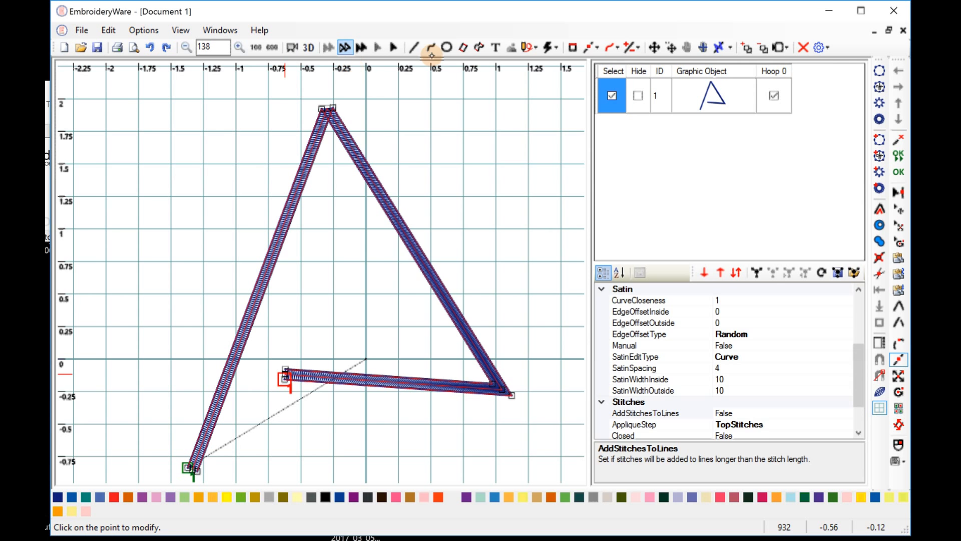
- Draw an open three-segment line through about (-0.15, 0.65), (0.5, 1.7), (0.95, 0.75) and (-0.35, 1.15)
click(414, 48)
click(349, 273)
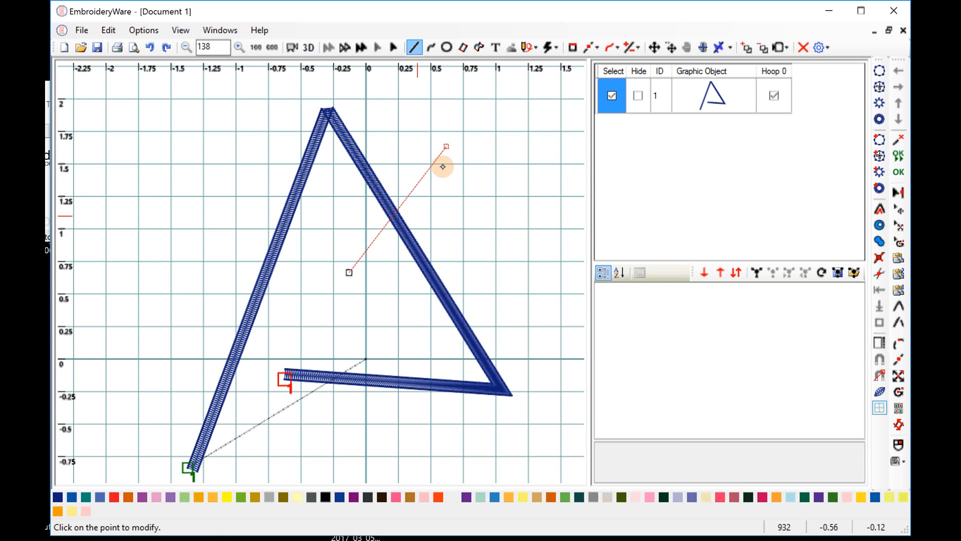
click(431, 140)
click(489, 259)
click(322, 210)
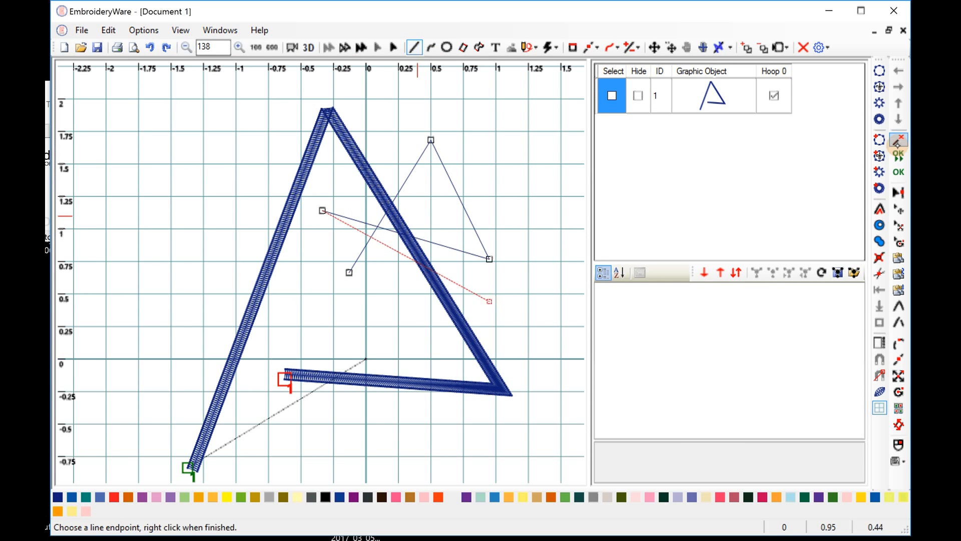
click(898, 172)
- Draw an open five-segment zigzag through about (-1.2, 1.55), (-0.6, 0.8), (-1.65, 1.2), (-0.6, 0.5), (-1.55, 0.4) and (-0.6, 1.6)
click(414, 47)
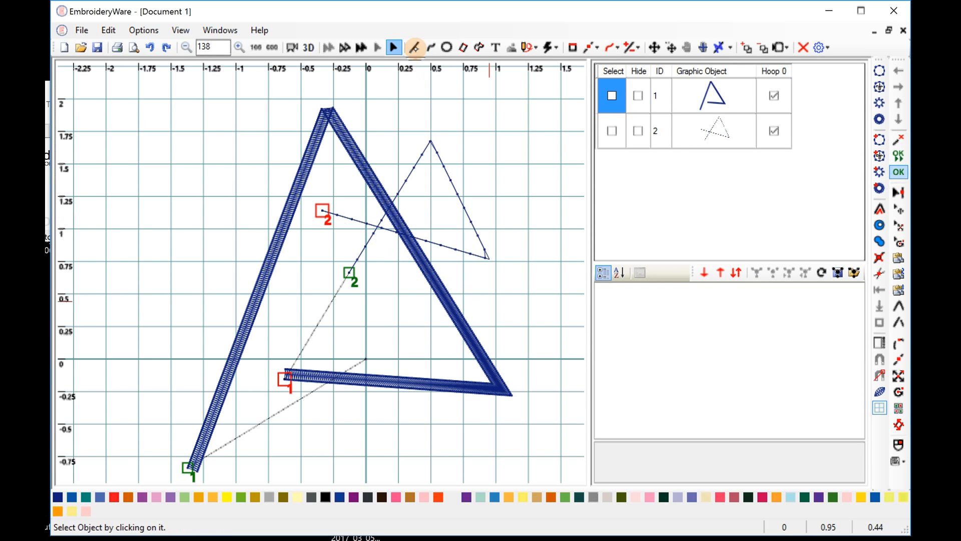
click(212, 157)
click(292, 255)
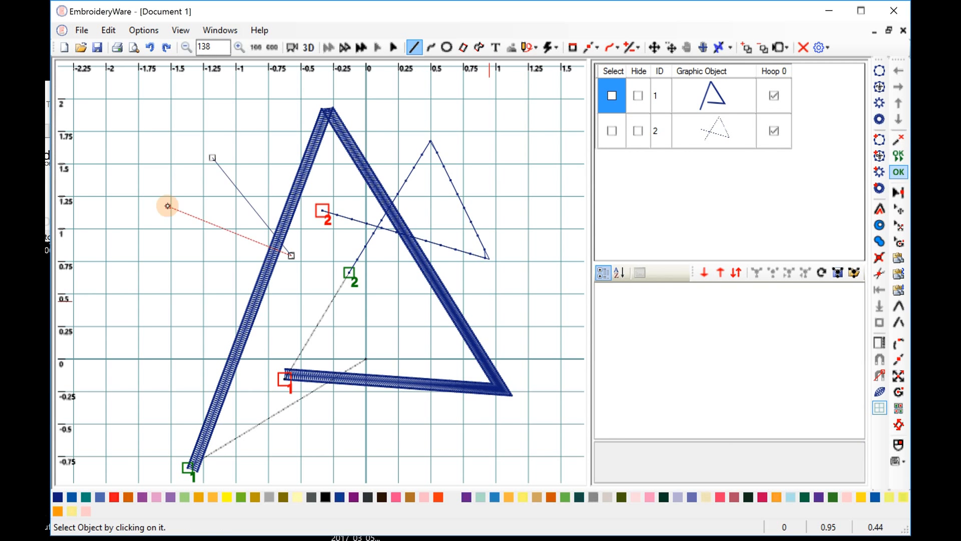
click(151, 202)
click(285, 295)
click(163, 306)
click(290, 153)
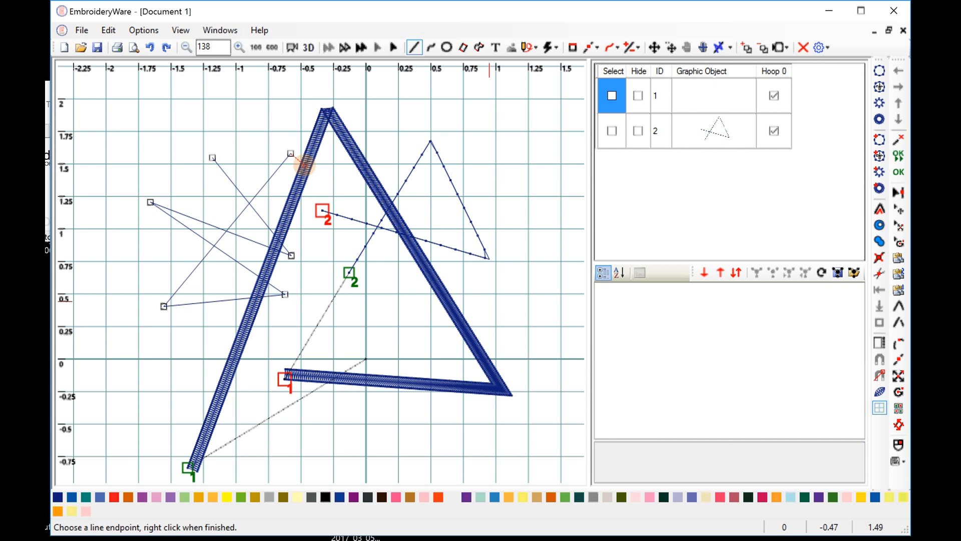
click(899, 172)
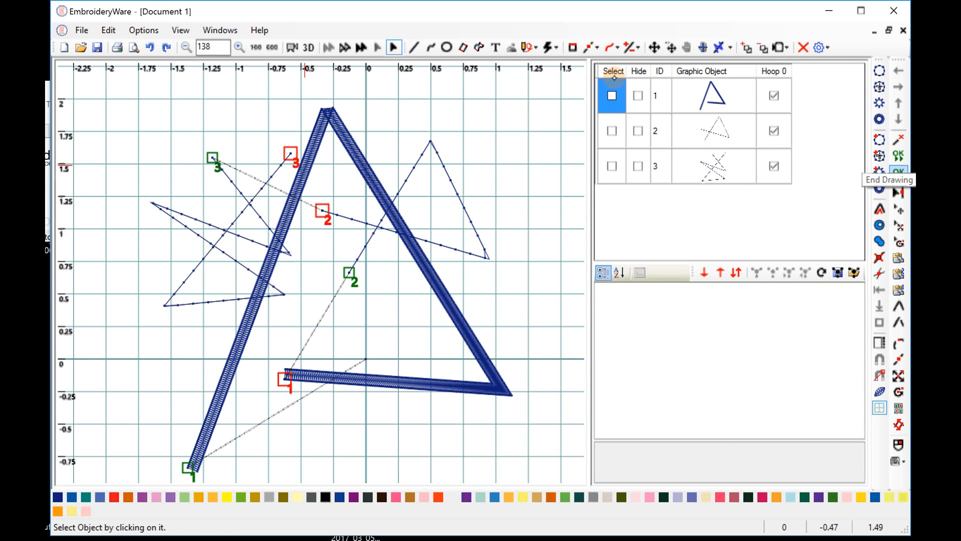
- Select all three objects and deselect the three-segment line, object 2
click(614, 77)
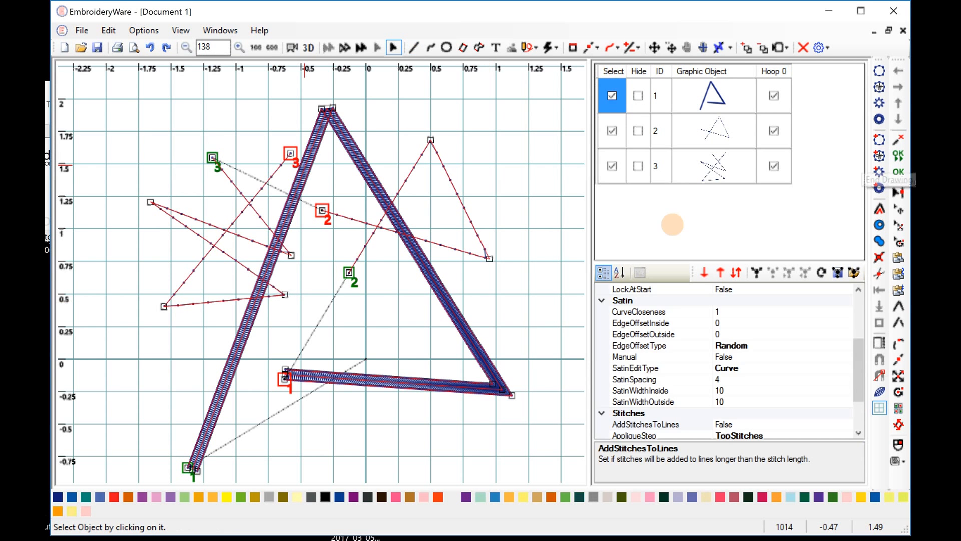
click(613, 126)
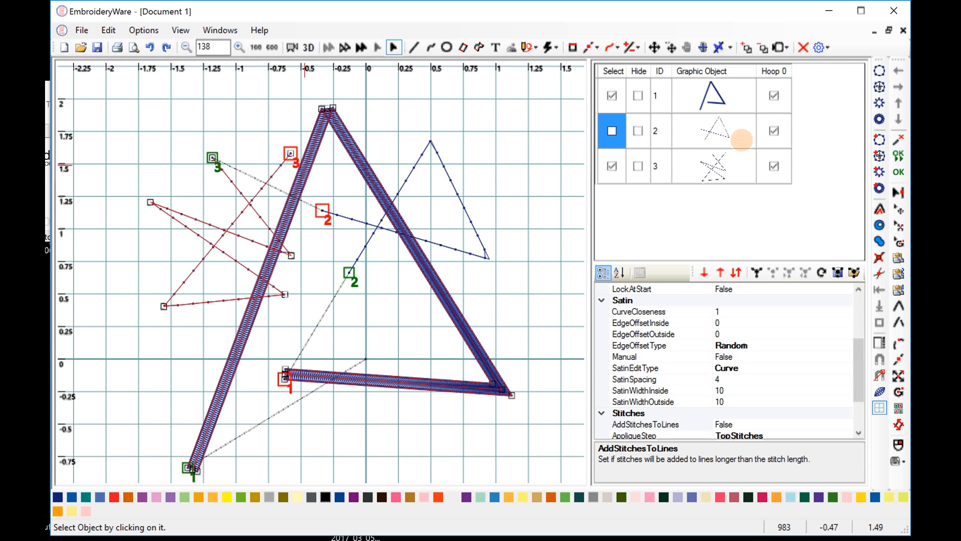
- Invert the selection repeatedly to alternate between object 2 alone and objects 1 and 3
click(398, 199)
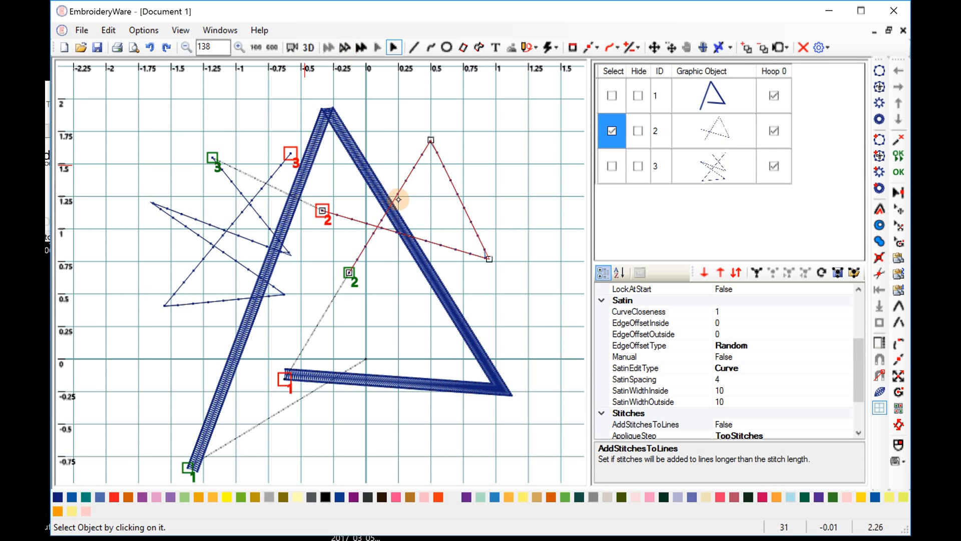
click(345, 47)
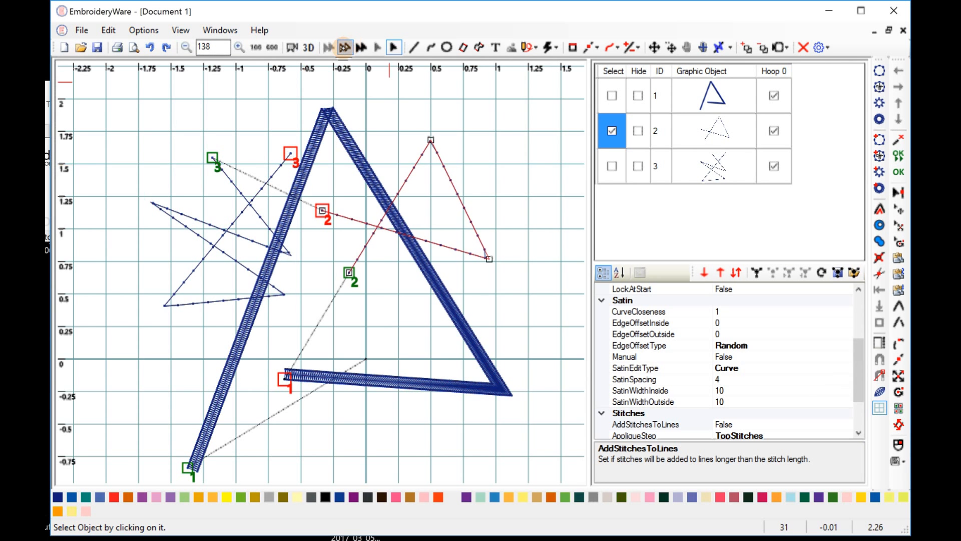
click(345, 47)
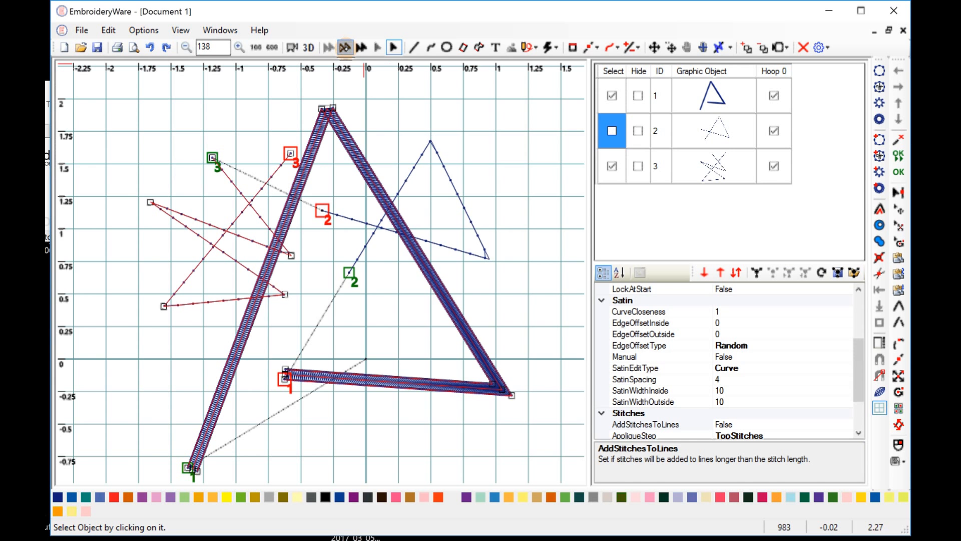
click(346, 47)
click(345, 47)
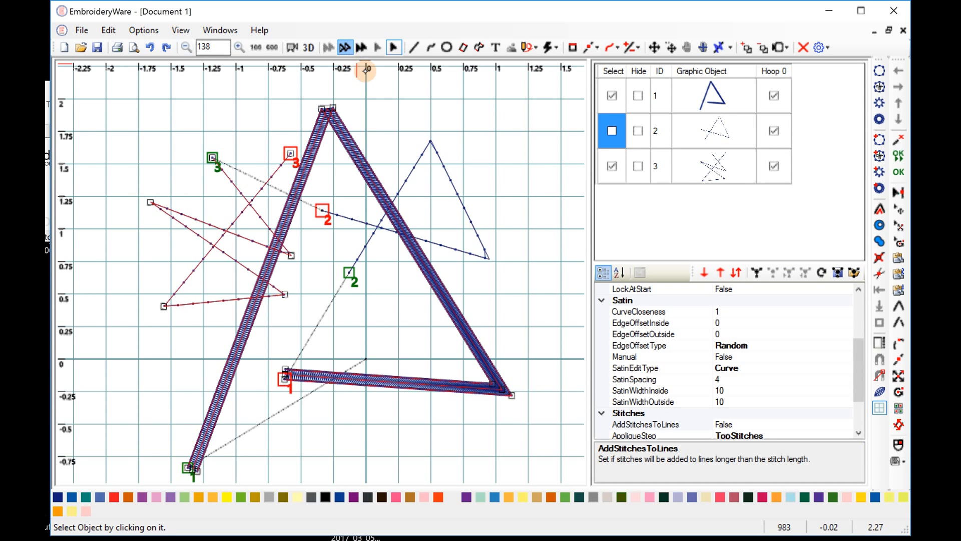
click(345, 48)
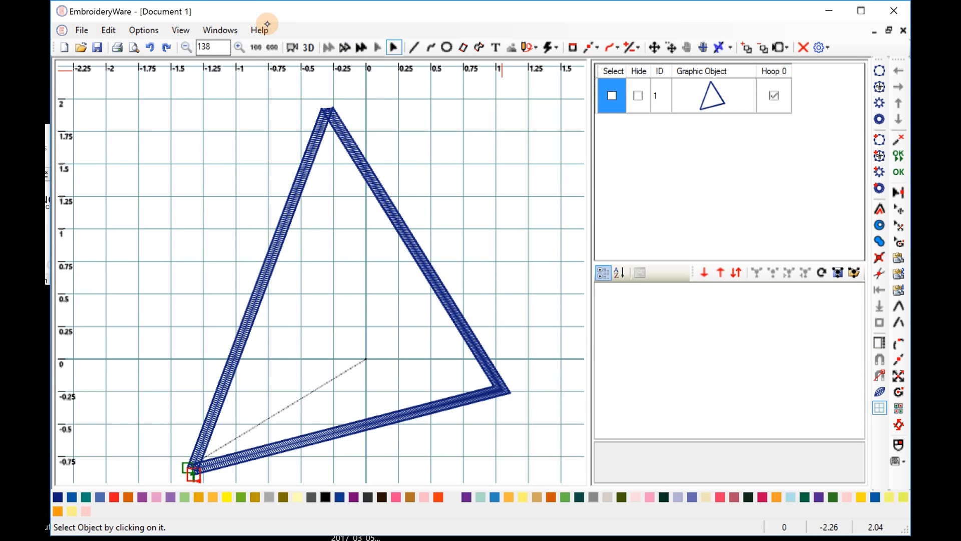
- Select the satin triangle and close its outline with Close Unclose
click(364, 131)
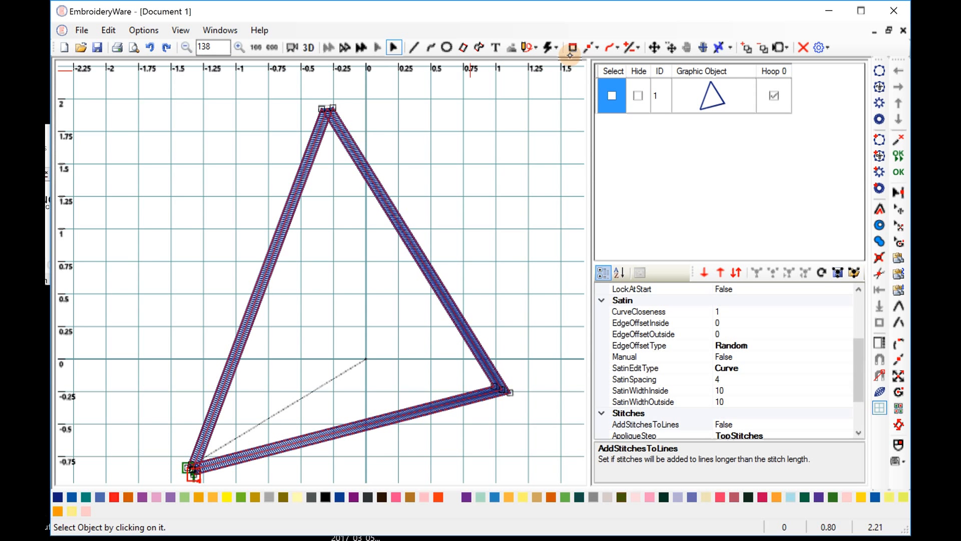
click(572, 48)
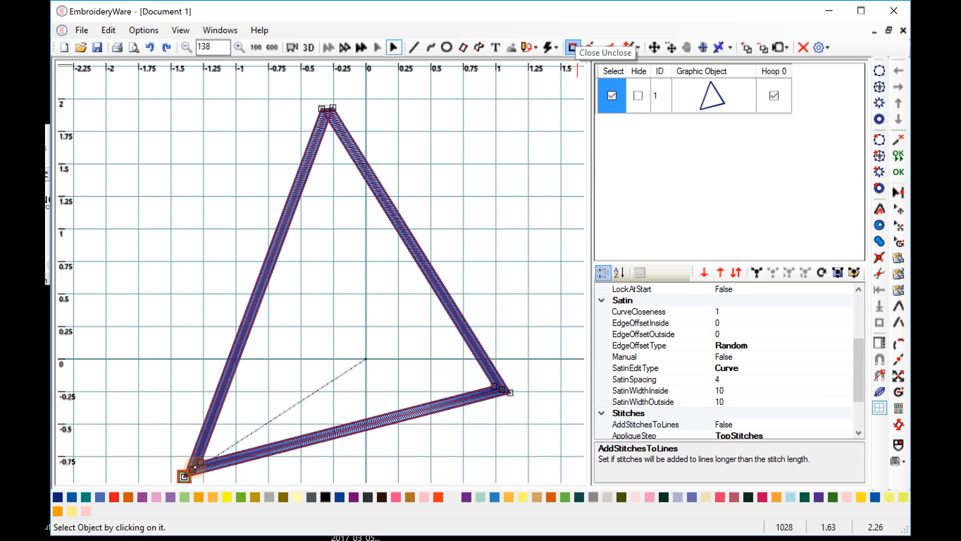
- Use Edit Points to move the satin triangle's lower-left corner to about (-0.36, 0.72) and its top corner to about (0.31, 1.17)
click(594, 48)
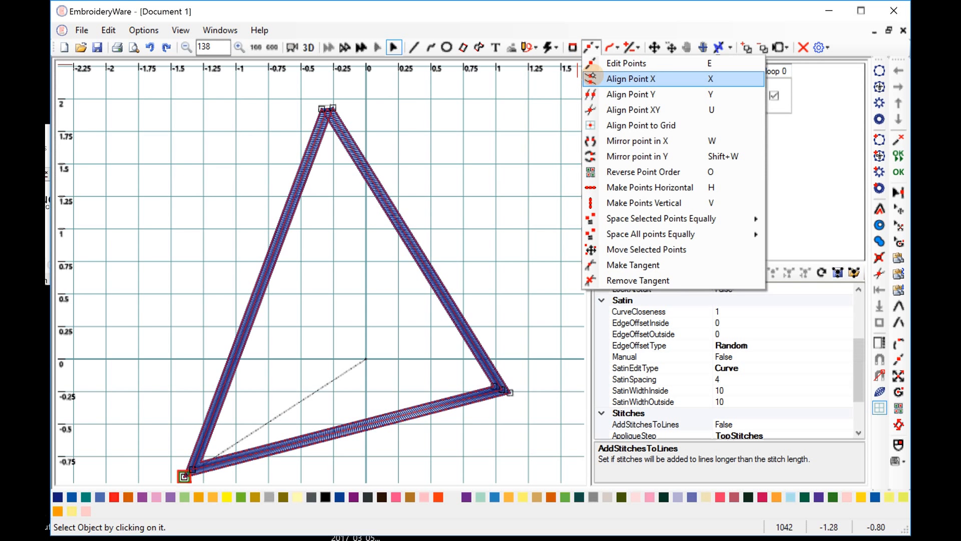
click(592, 78)
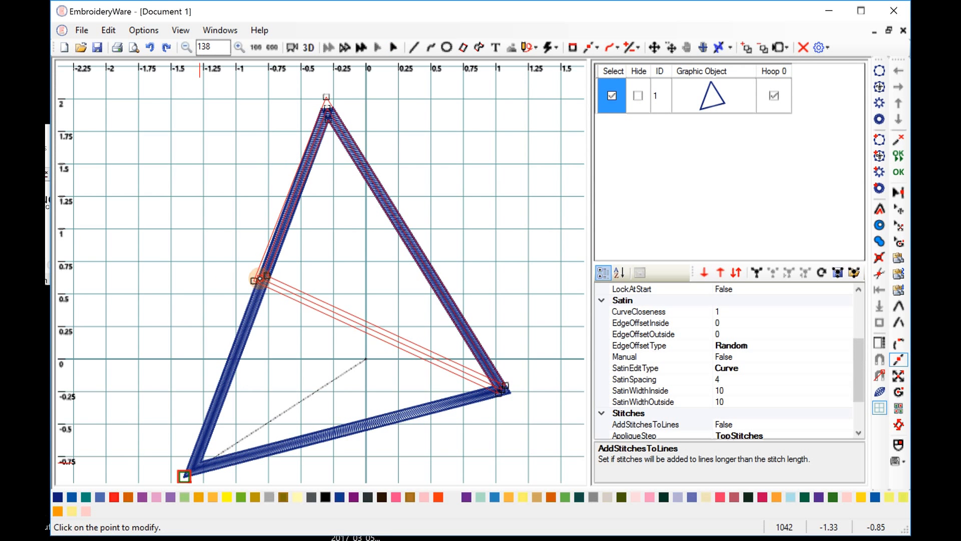
click(314, 278)
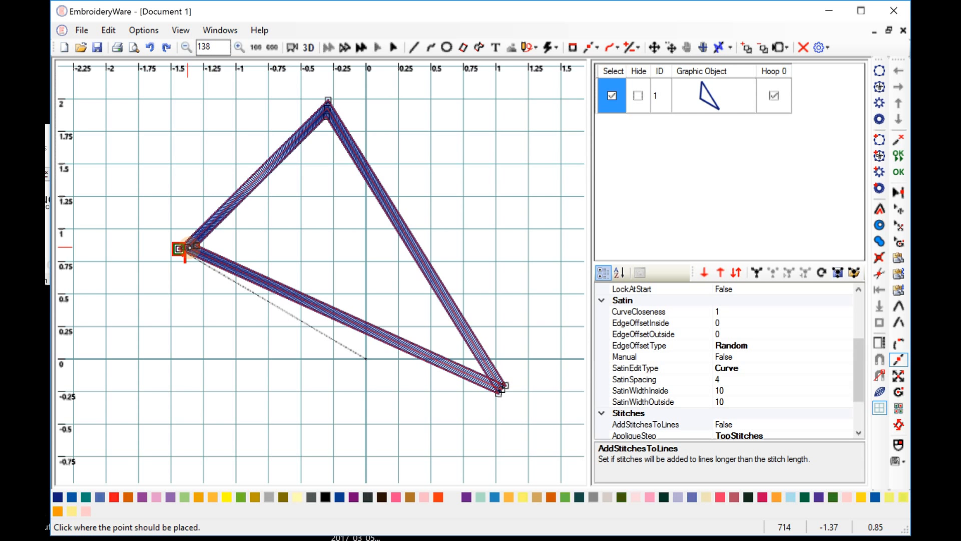
click(317, 265)
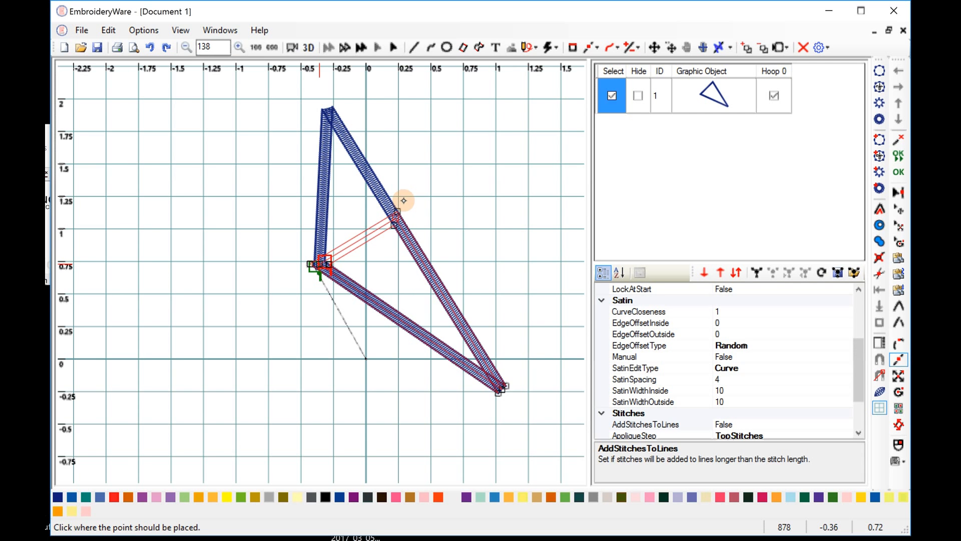
click(406, 206)
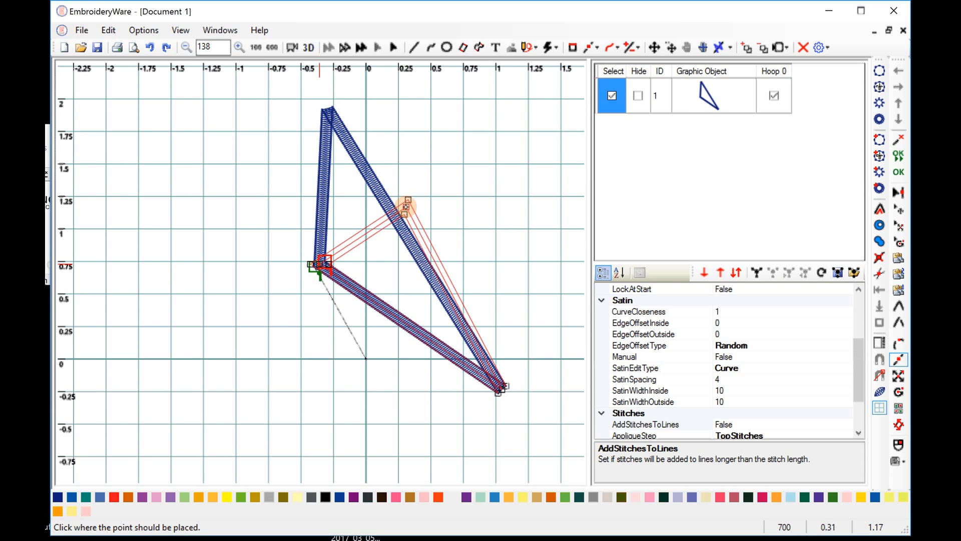
- Delete the satin triangle and draw a single straight line from about (-1.6, -0.2) to (1.26, 0.78)
click(803, 48)
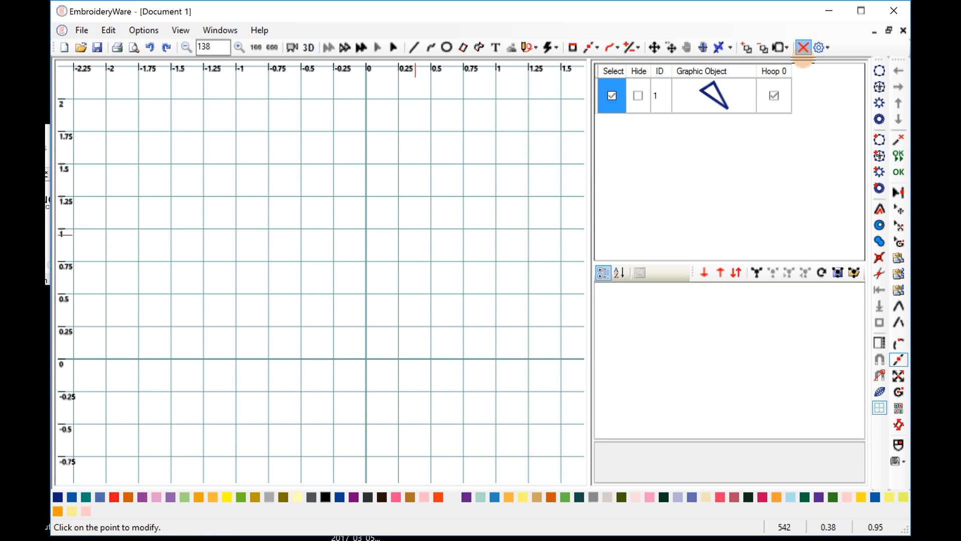
click(415, 47)
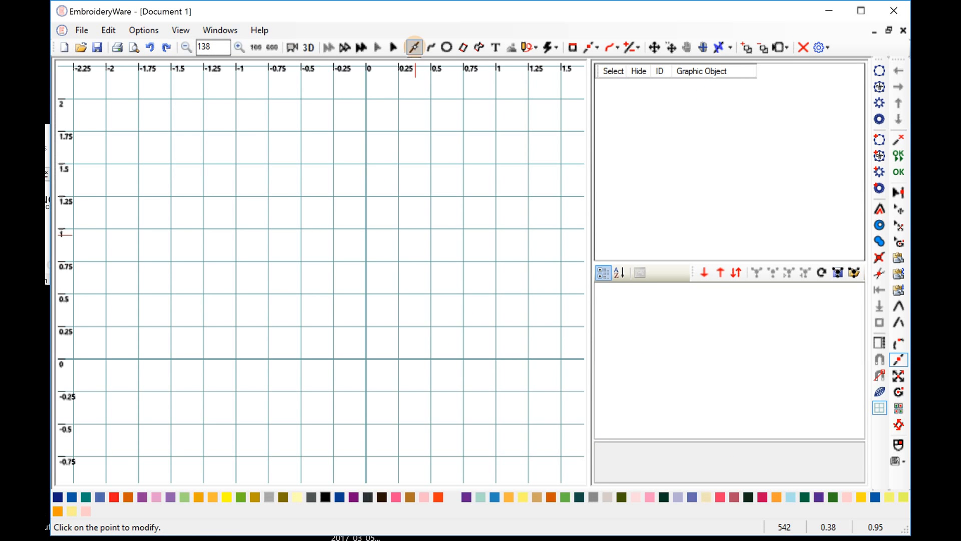
click(159, 382)
click(532, 258)
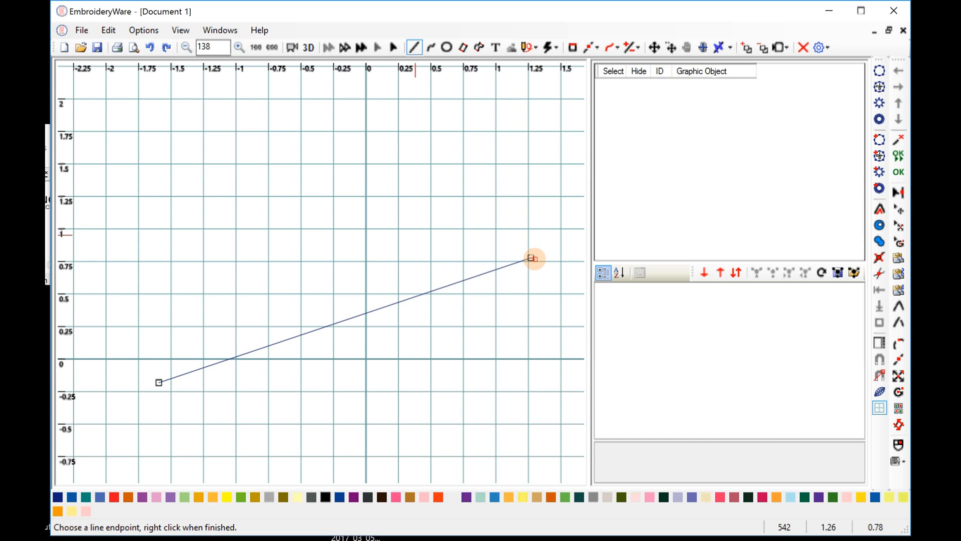
right_click(532, 259)
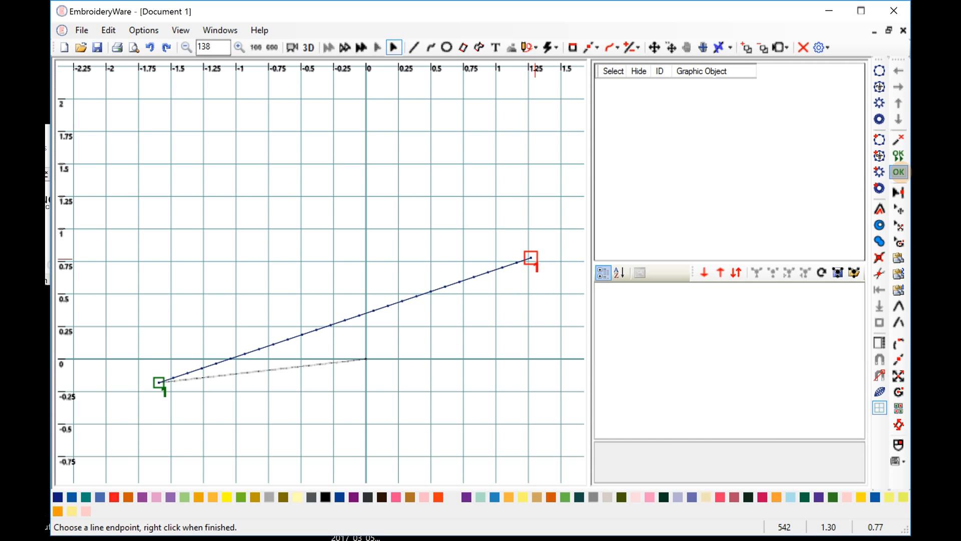
click(900, 172)
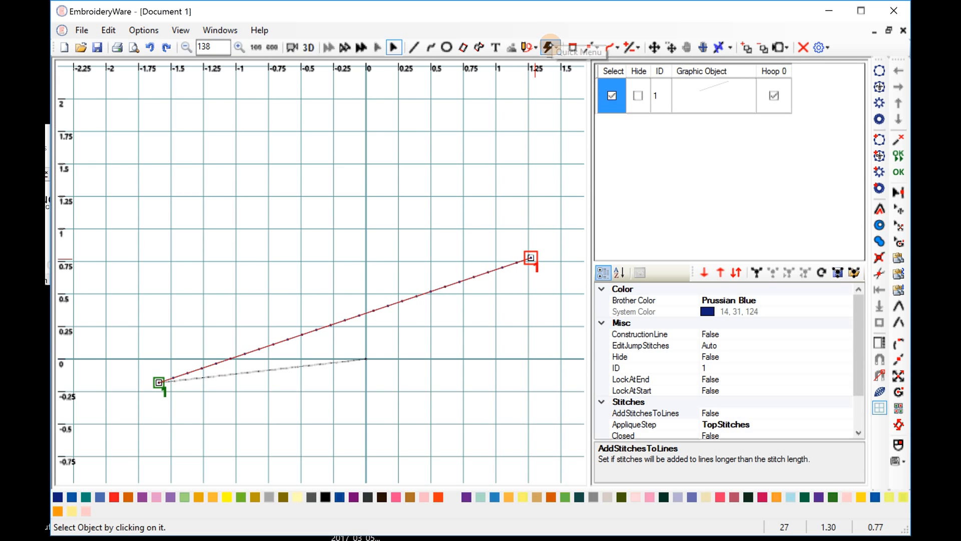
- Start Quick Lettering on the straight line and choose the Airy Regular.ewlet font
click(548, 46)
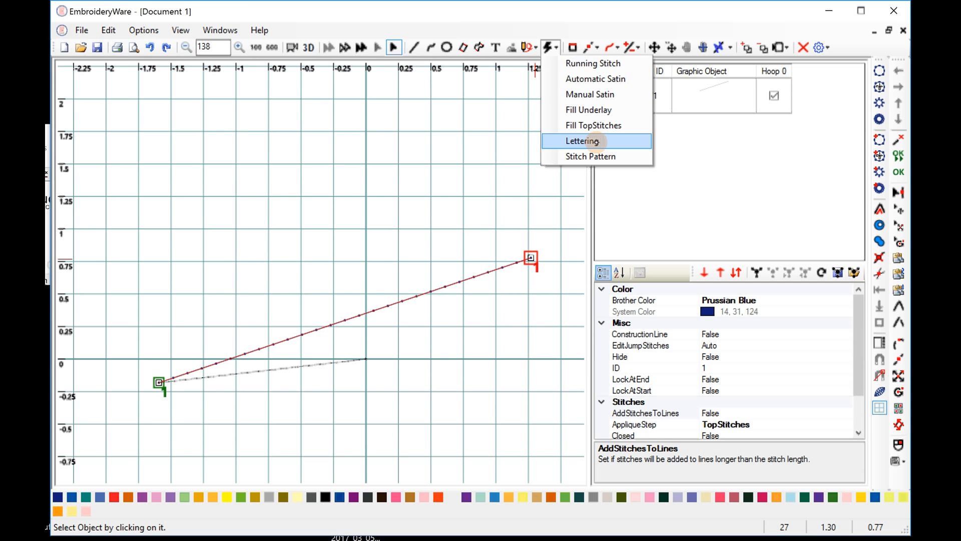
click(584, 141)
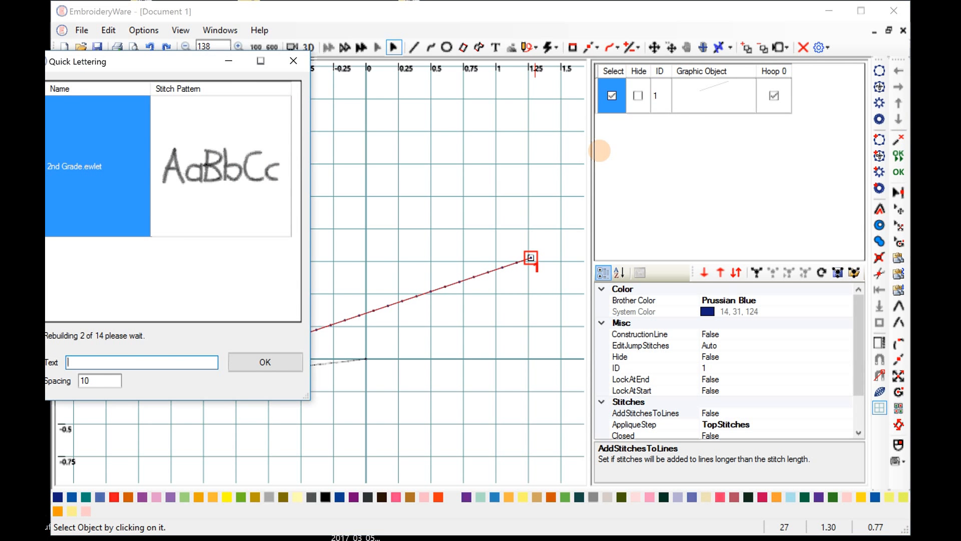
click(292, 244)
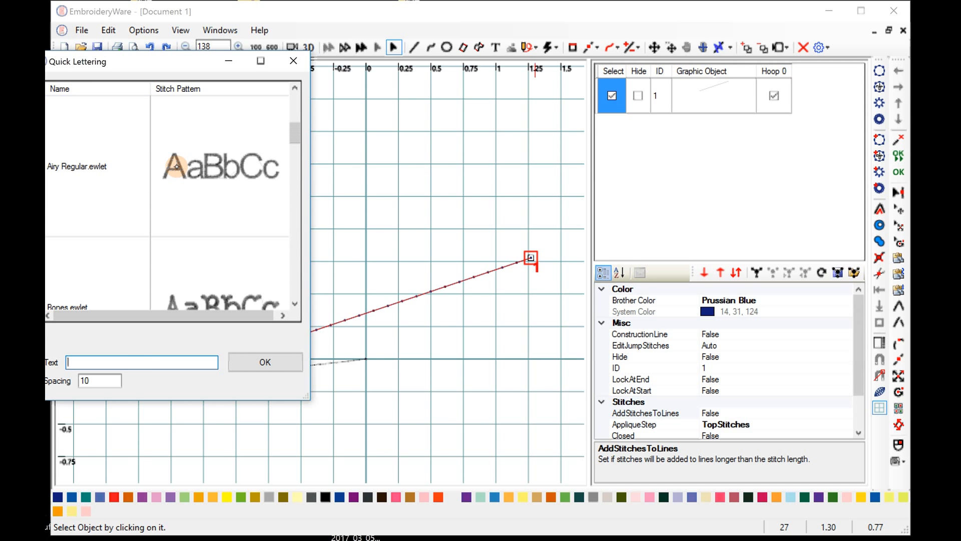
click(177, 167)
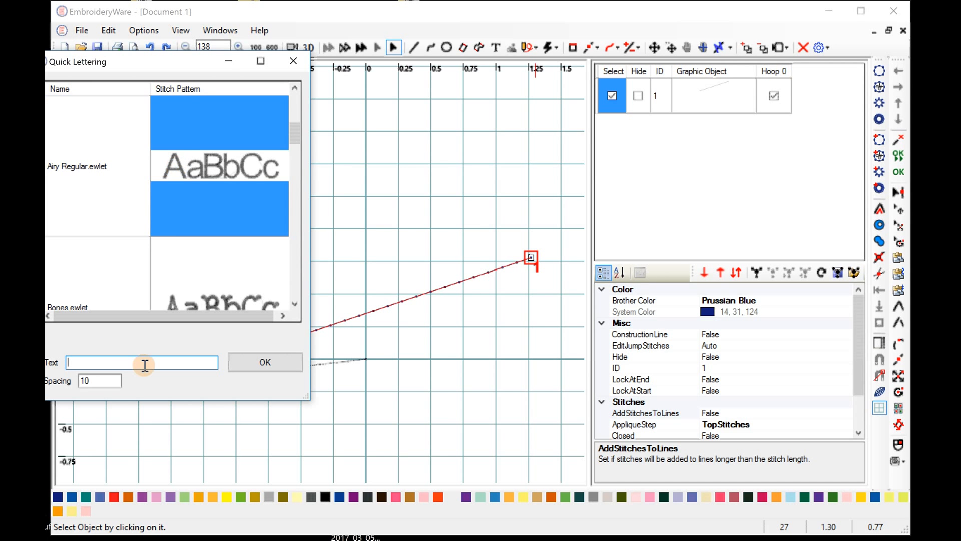
- Enter "Lettering" as the text, apply it along the line, and dismiss the on-screen keyboard
click(145, 365)
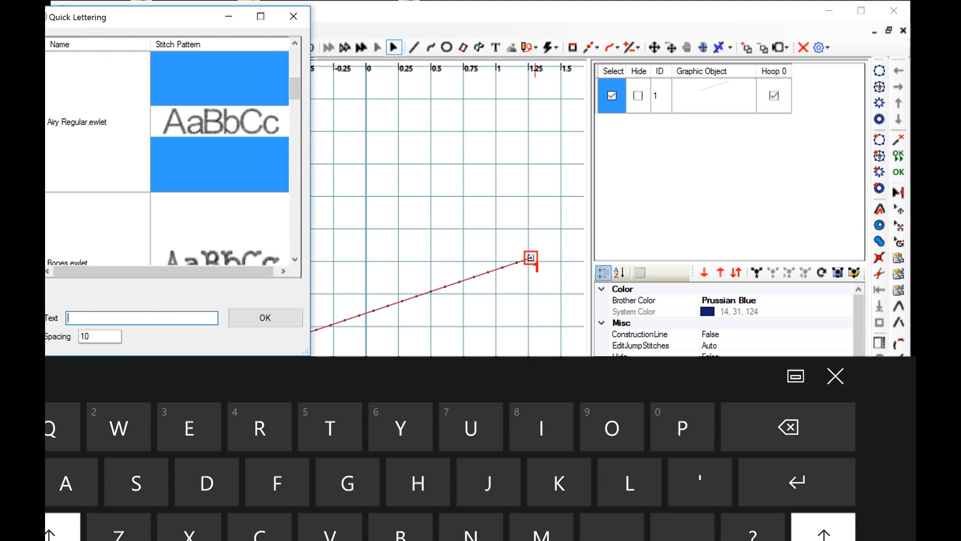
click(56, 533)
click(56, 532)
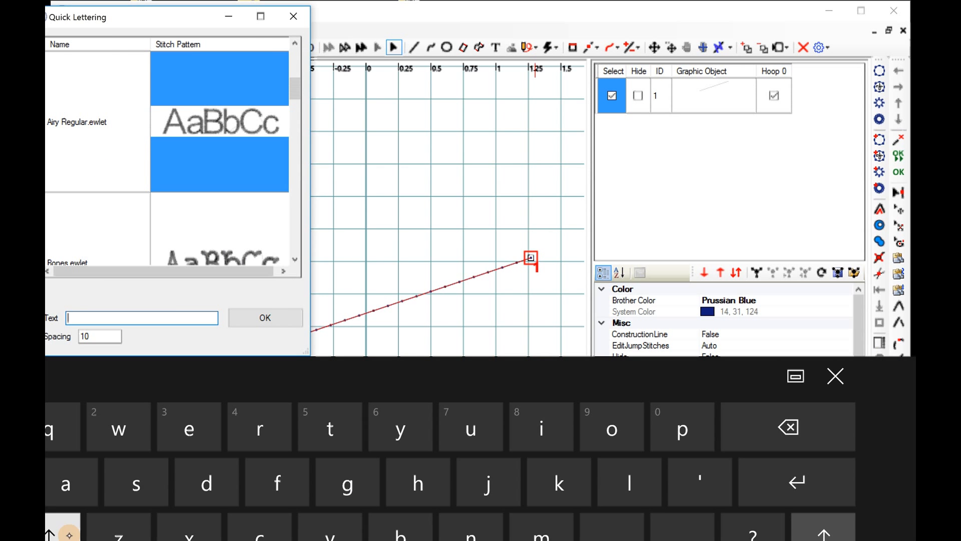
click(634, 483)
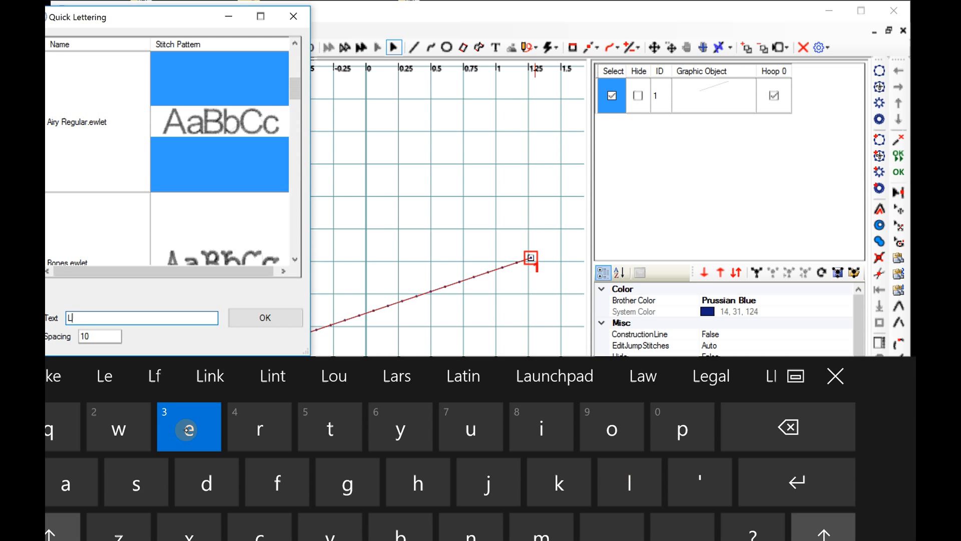
text(ettering)
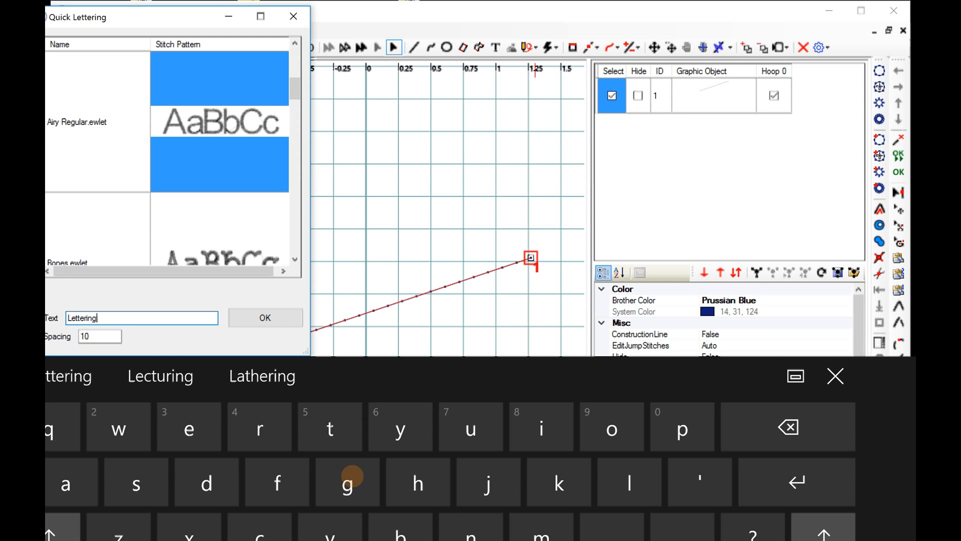
click(262, 320)
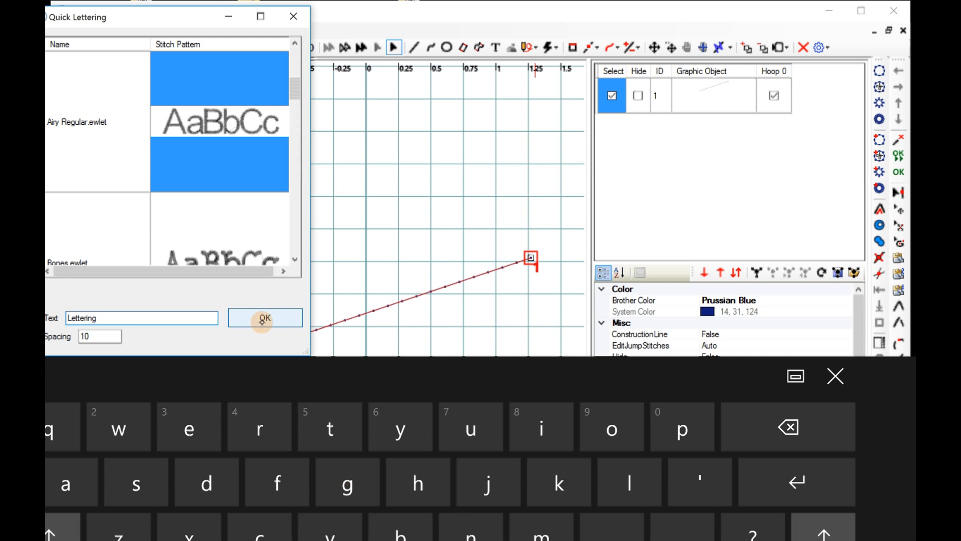
click(840, 395)
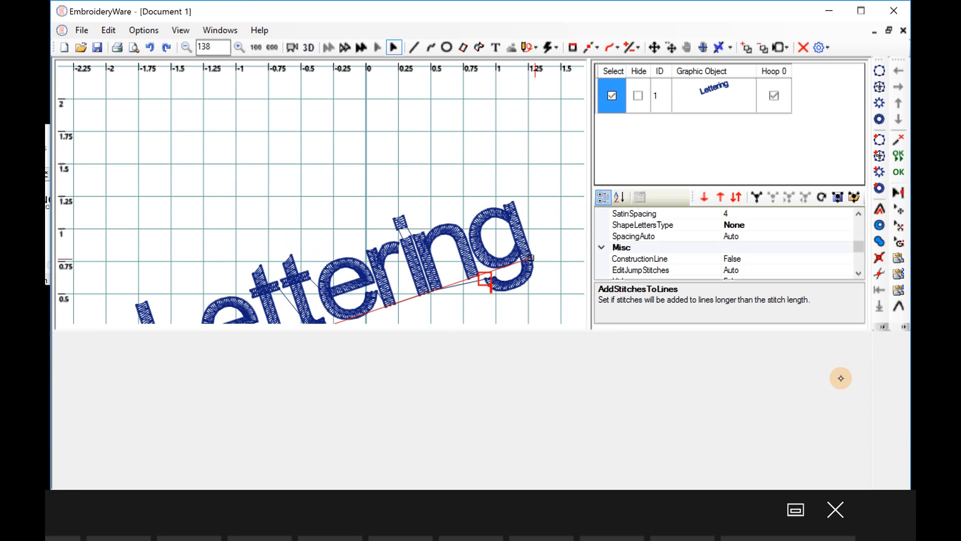
- Set the LetteringSpacing of the "Lettering" text object to 30
click(898, 322)
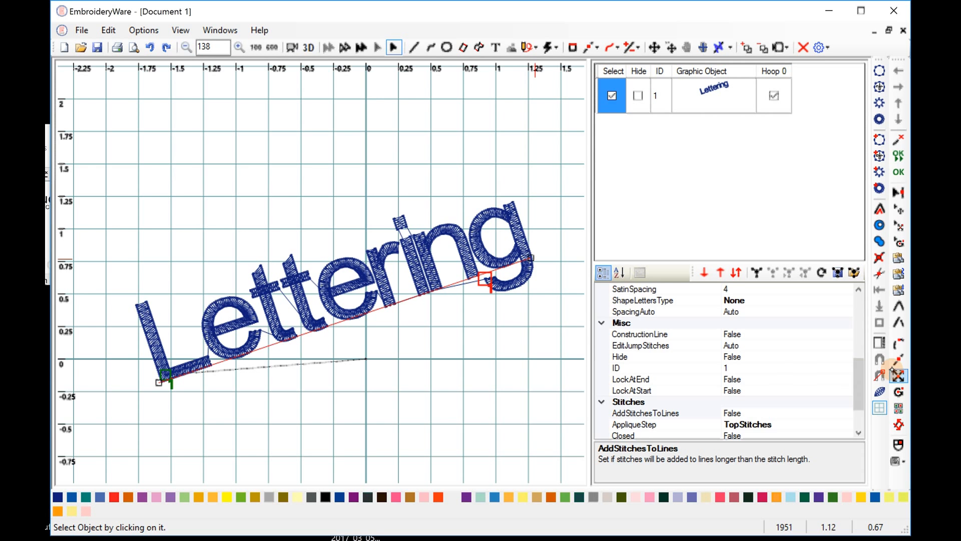
click(859, 418)
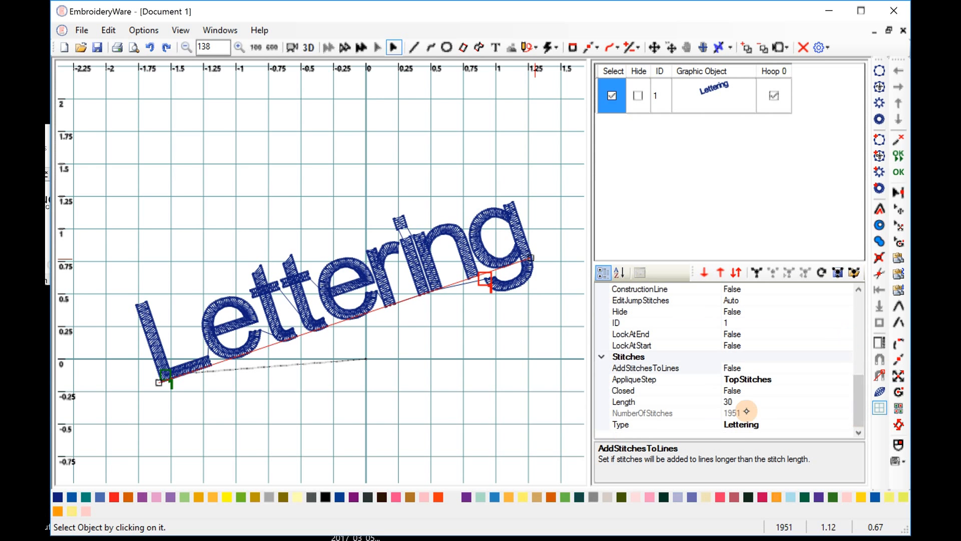
click(859, 314)
click(741, 356)
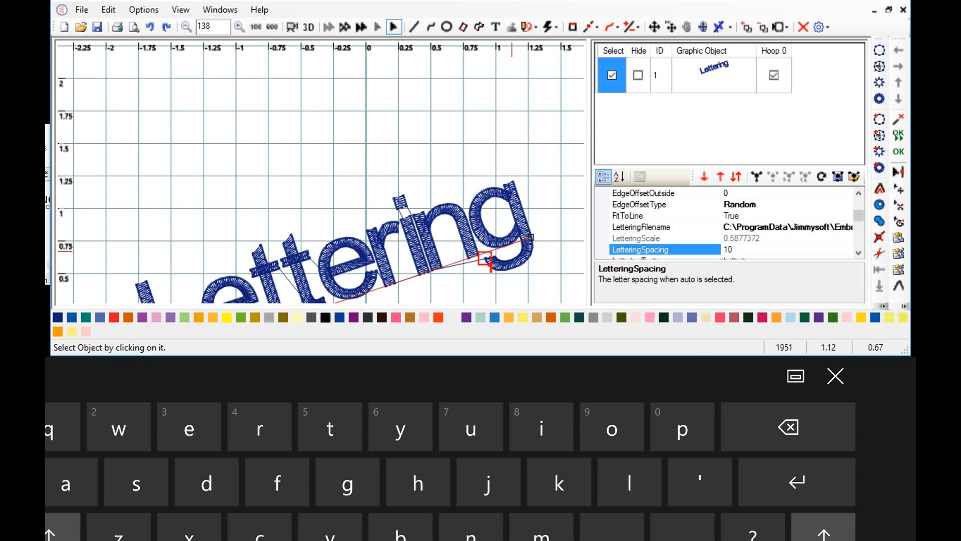
click(801, 437)
click(48, 540)
click(717, 428)
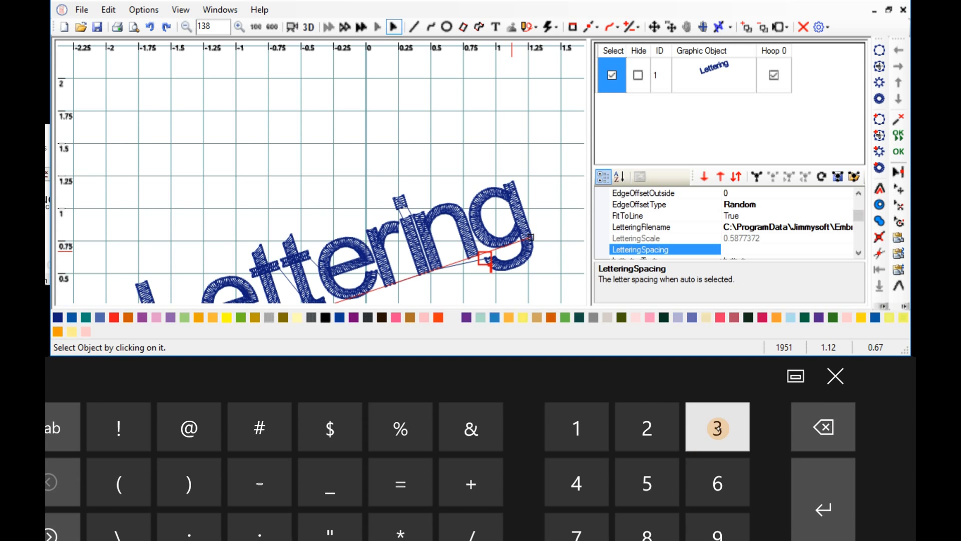
text(0)
click(835, 376)
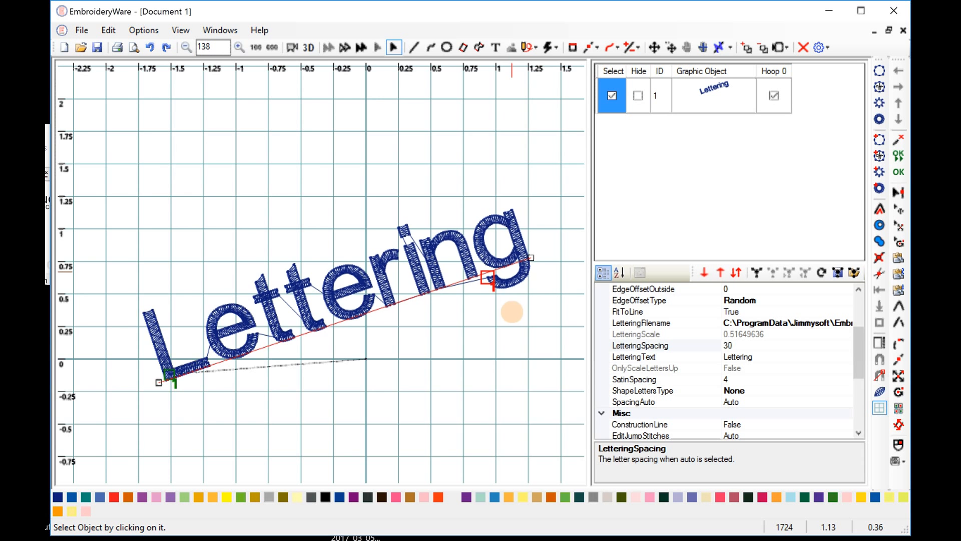
- Change the lettering's EdgeOffsetType to Scale
click(240, 47)
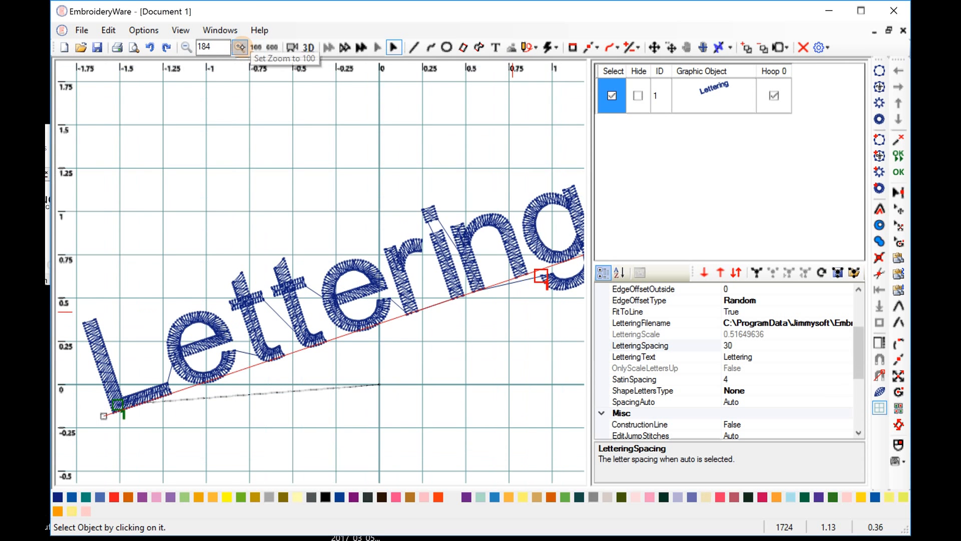
click(240, 47)
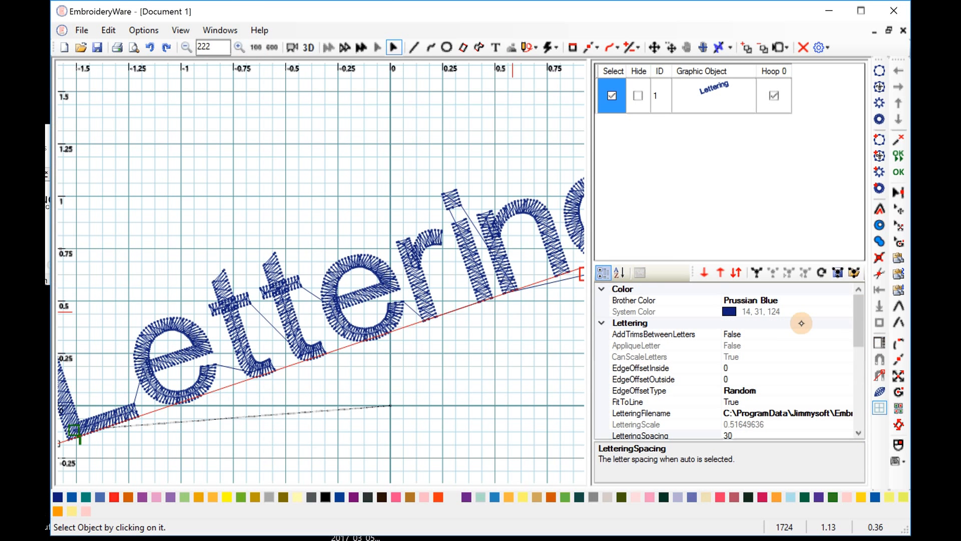
click(810, 393)
click(846, 390)
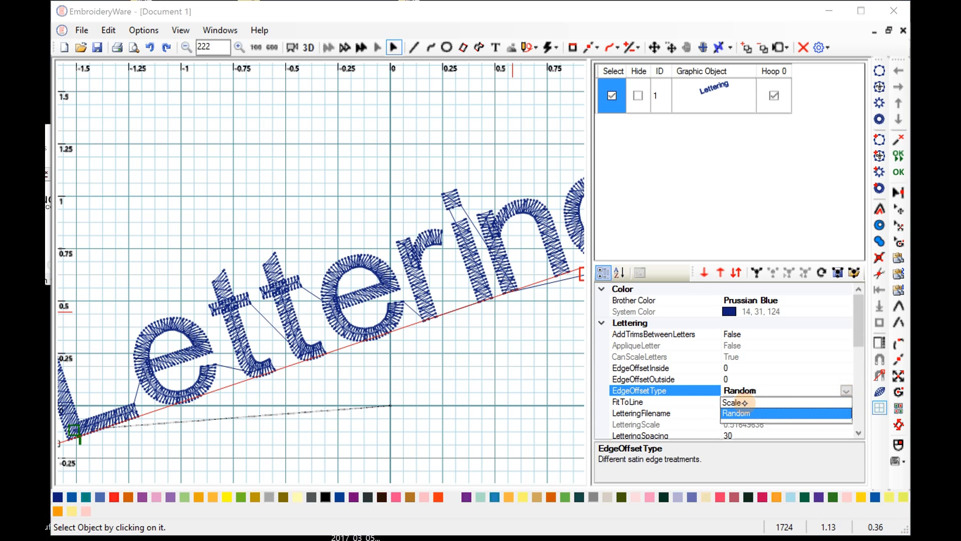
click(739, 402)
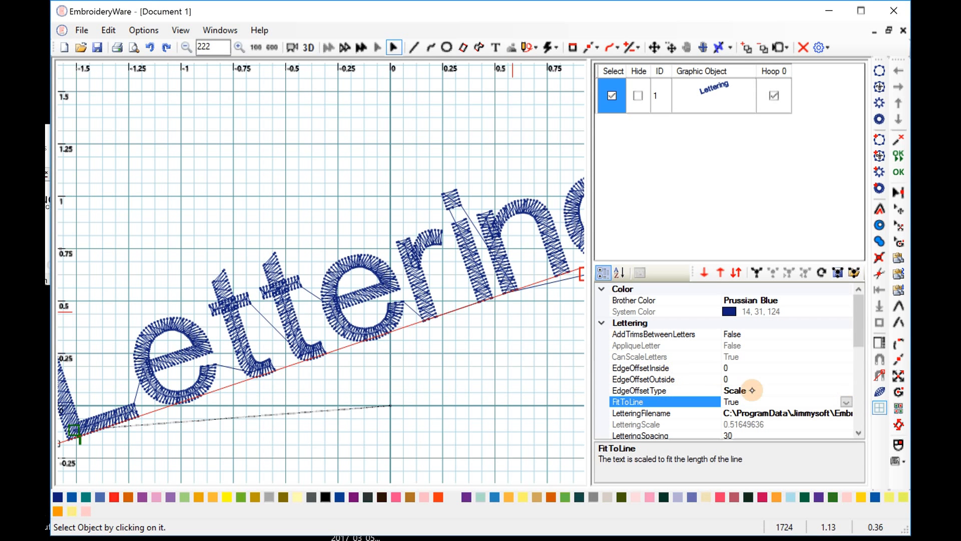
click(792, 395)
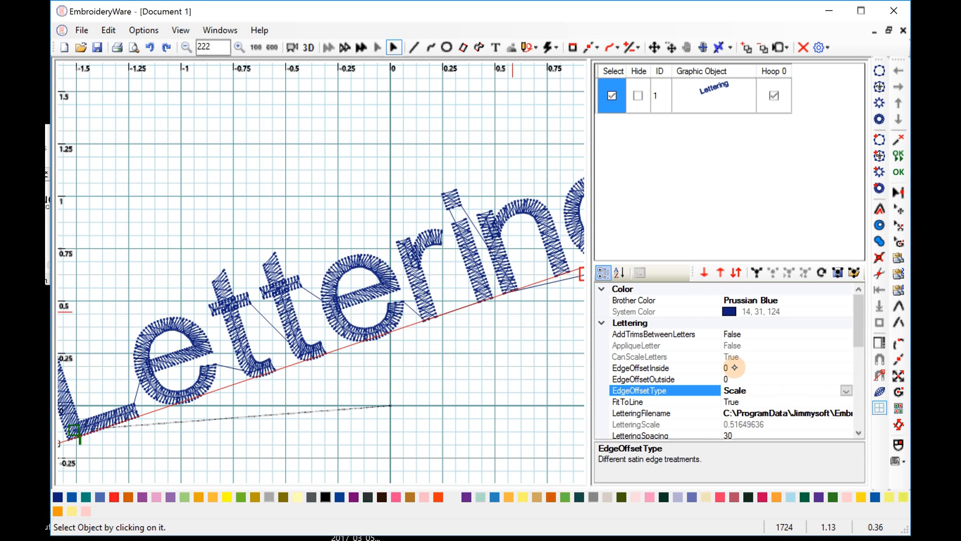
- Set the lettering's EdgeOffsetInside to 0.2 and apply it to the satin stitches
click(734, 367)
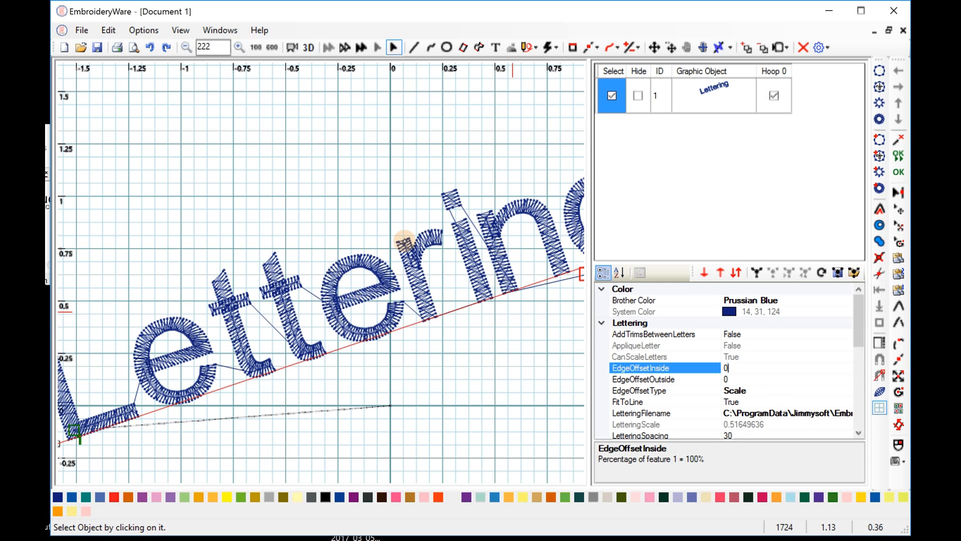
click(394, 254)
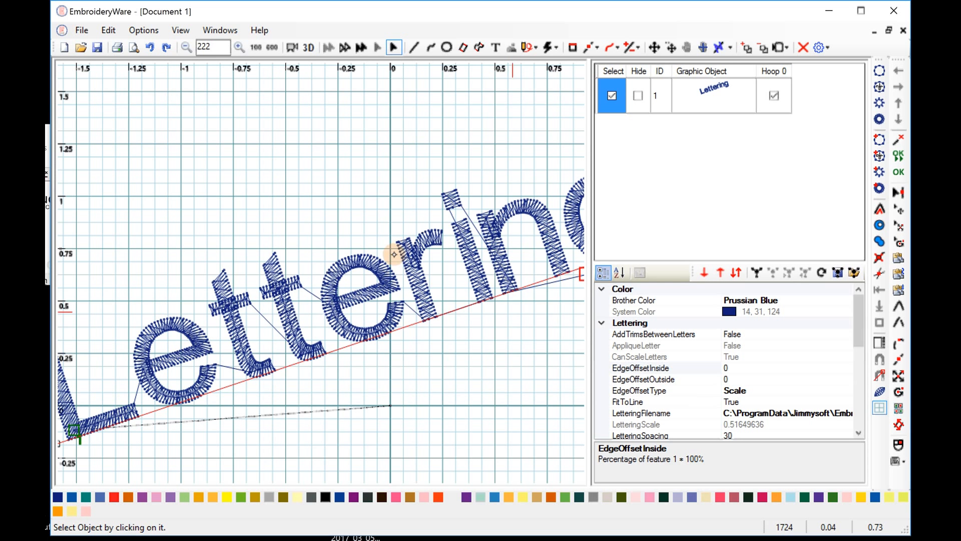
click(763, 369)
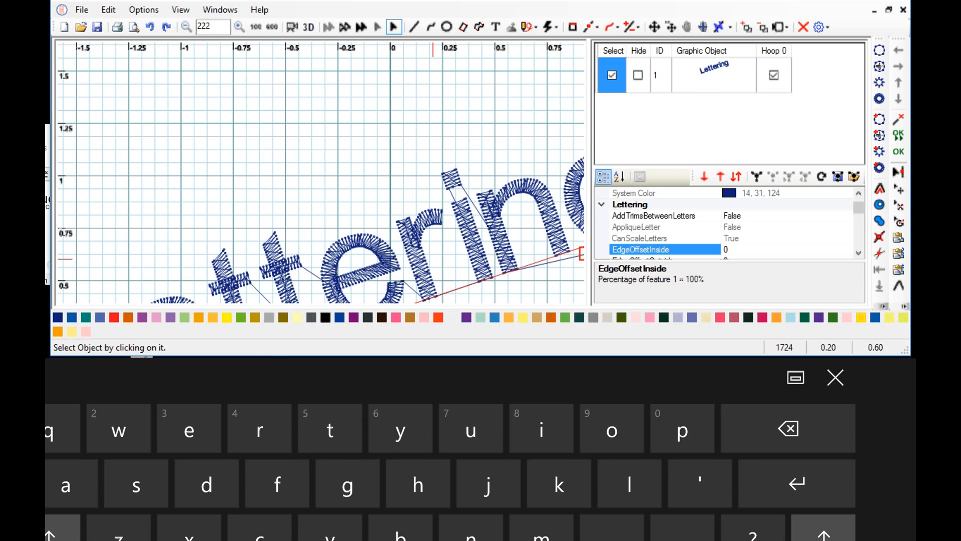
click(832, 426)
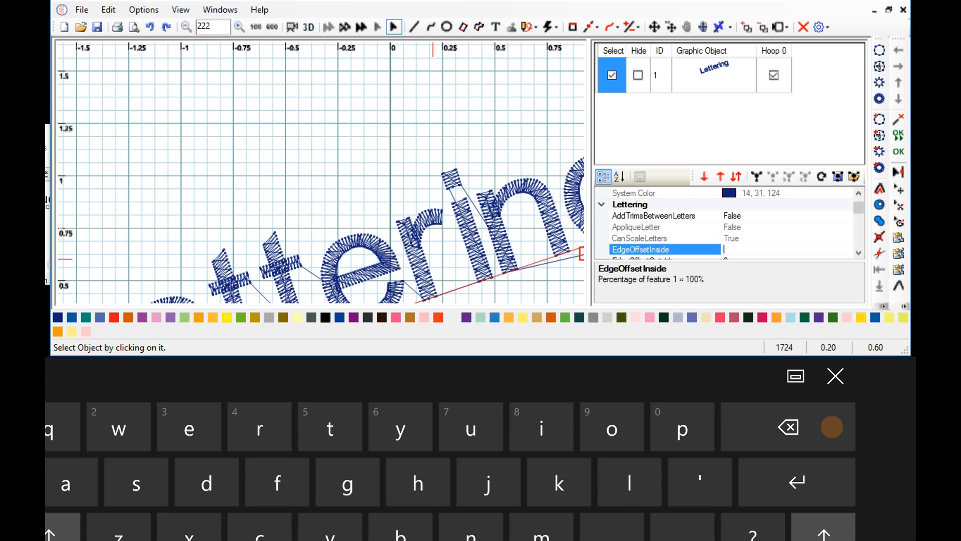
click(648, 529)
click(50, 540)
click(651, 432)
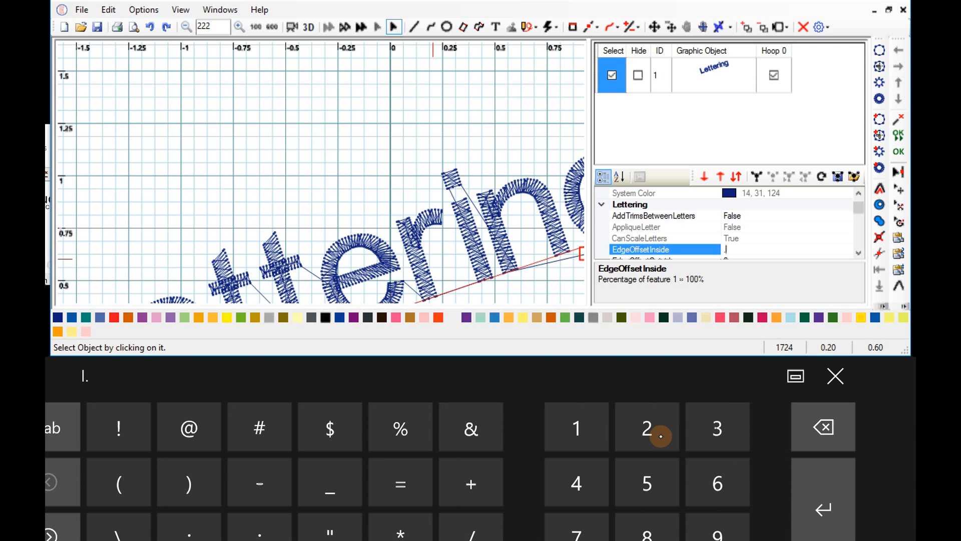
click(835, 376)
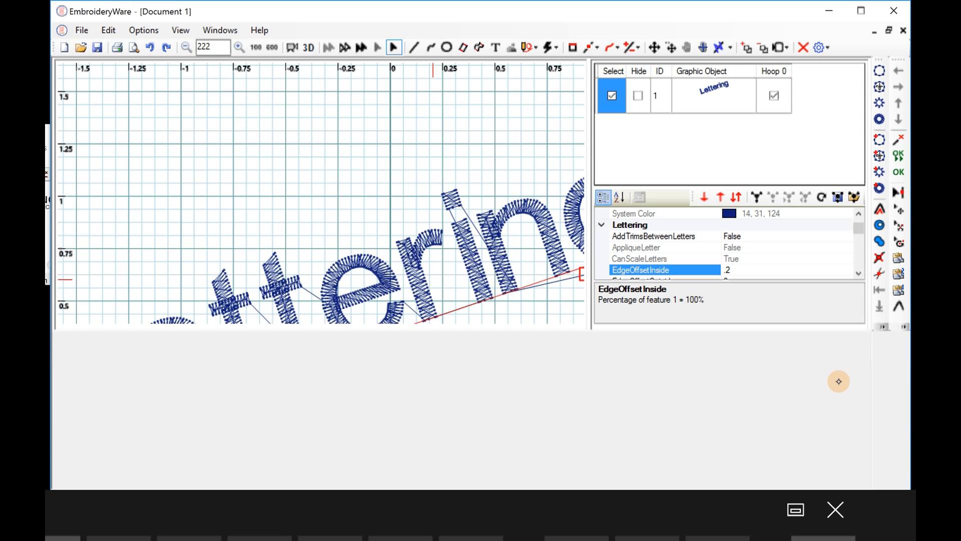
click(755, 241)
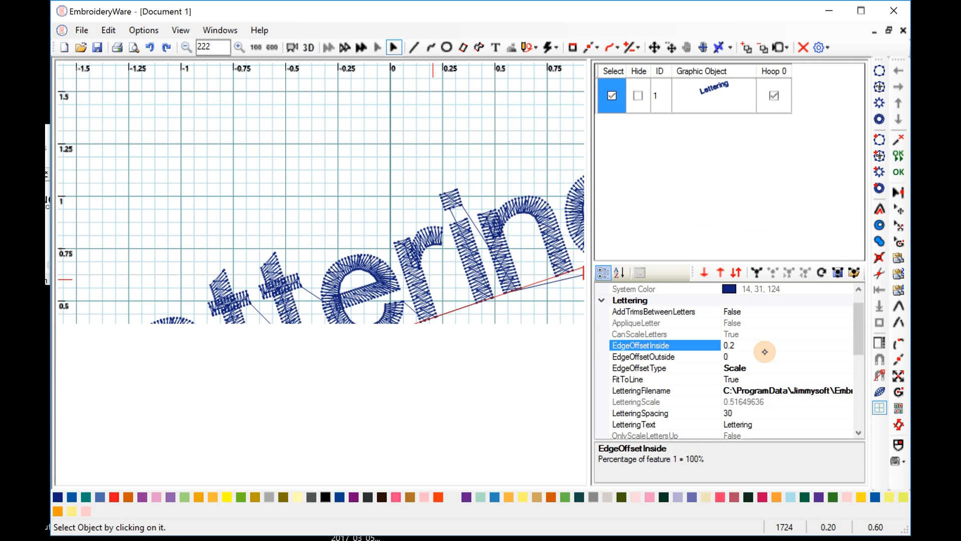
- Set the lettering's EdgeOffsetOutside to 0.2, apply it, and dismiss the on-screen keyboard
click(735, 359)
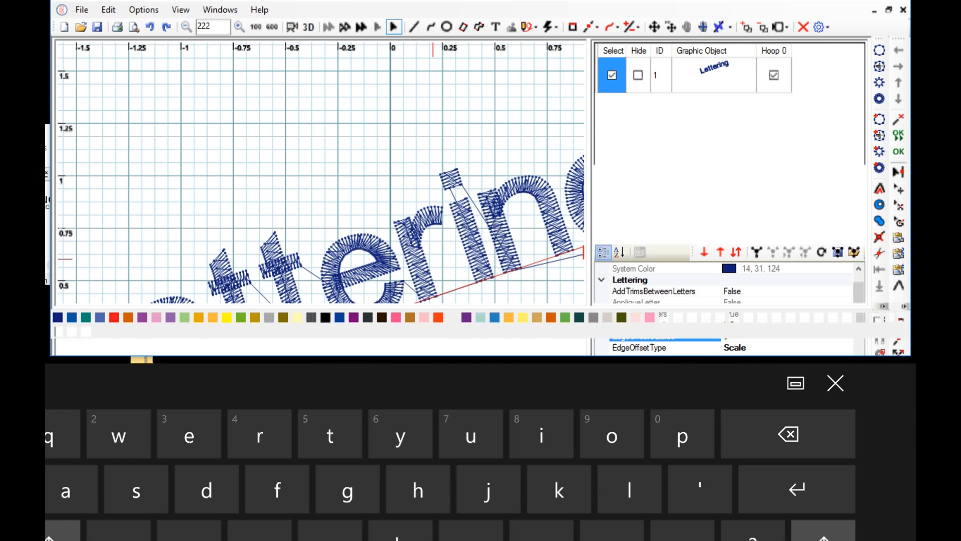
click(838, 375)
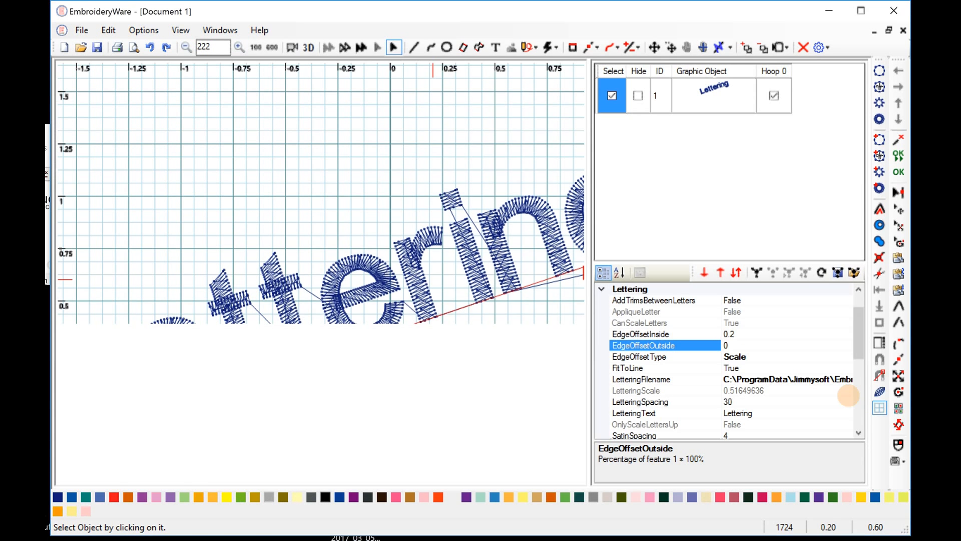
click(731, 349)
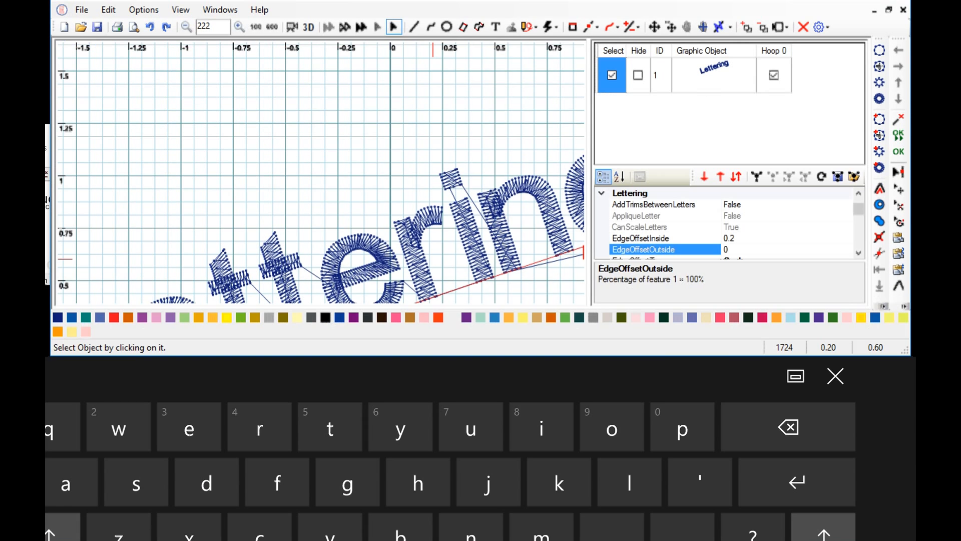
key(BackSpace)
text(.2)
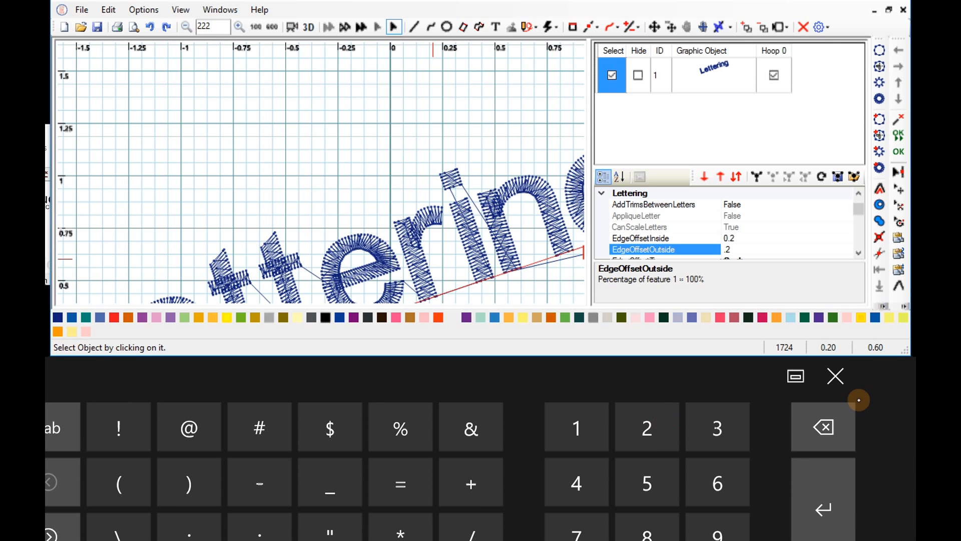
click(748, 238)
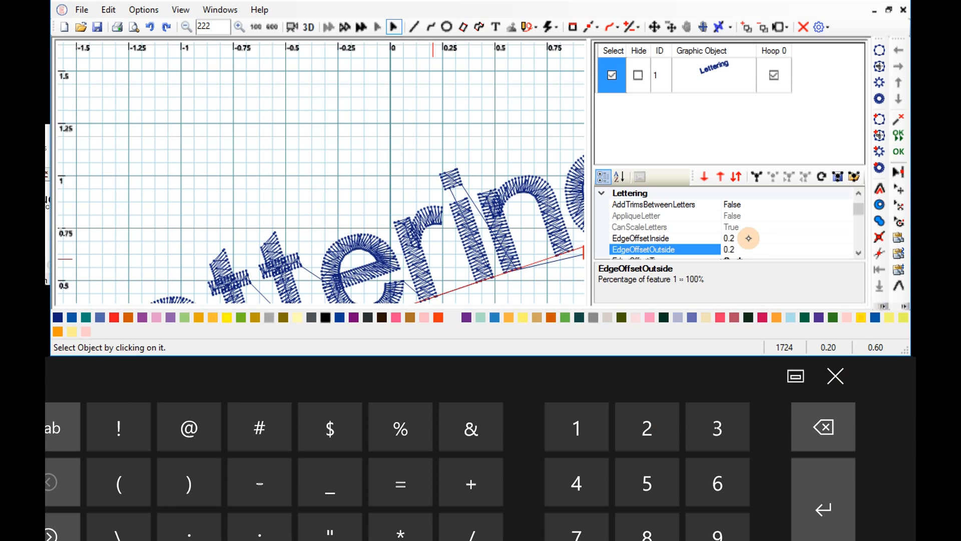
click(748, 239)
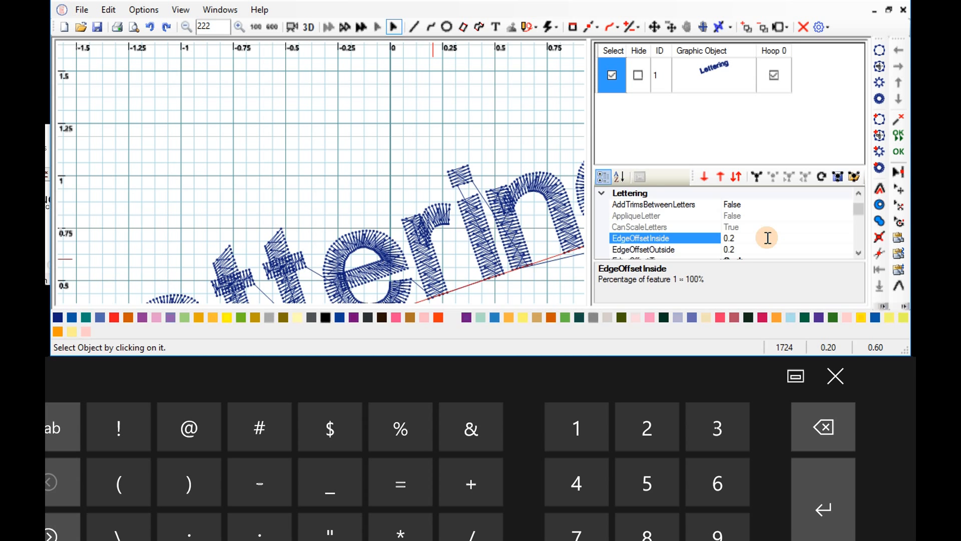
click(841, 389)
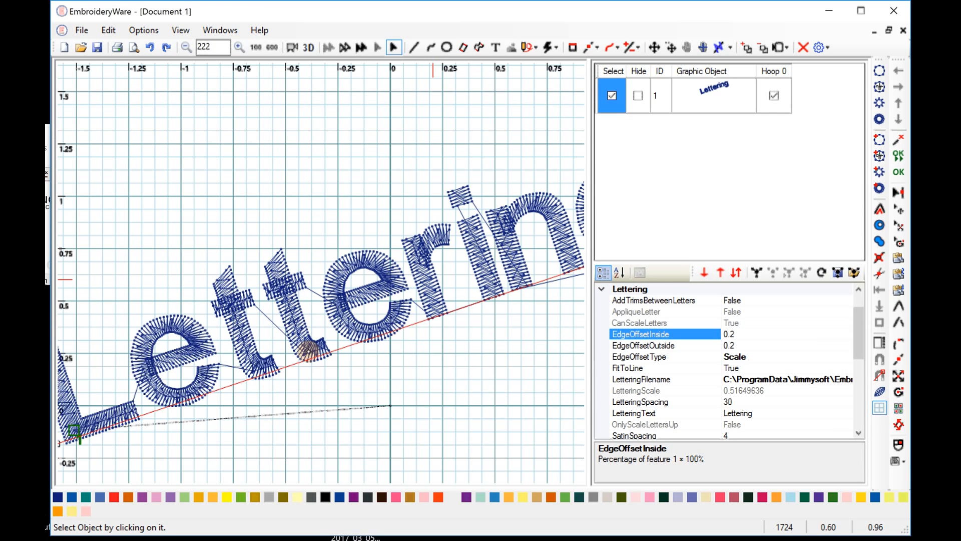
drag(592, 219, 322, 342)
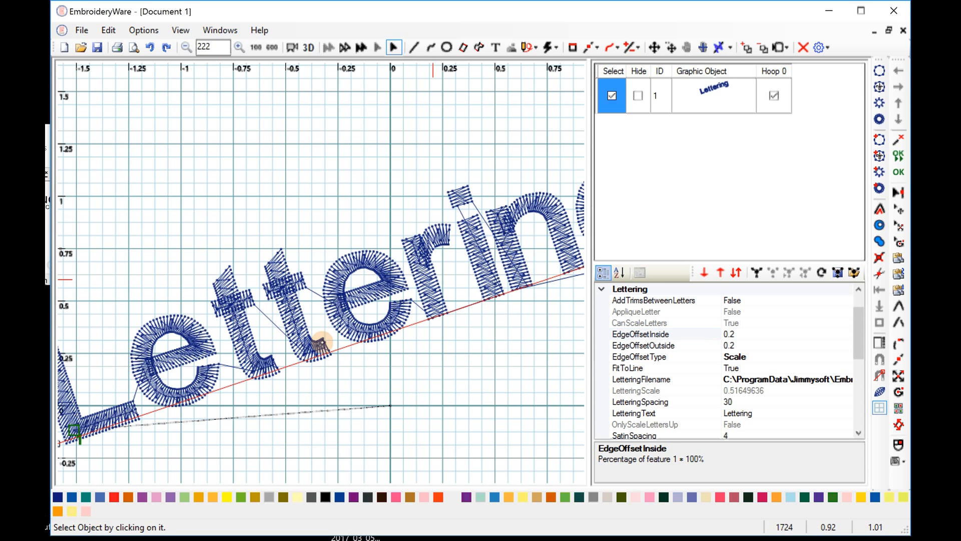
- Set the lettering's EdgeOffsetInside to 0.4 and check the satin edges of the letters
click(740, 335)
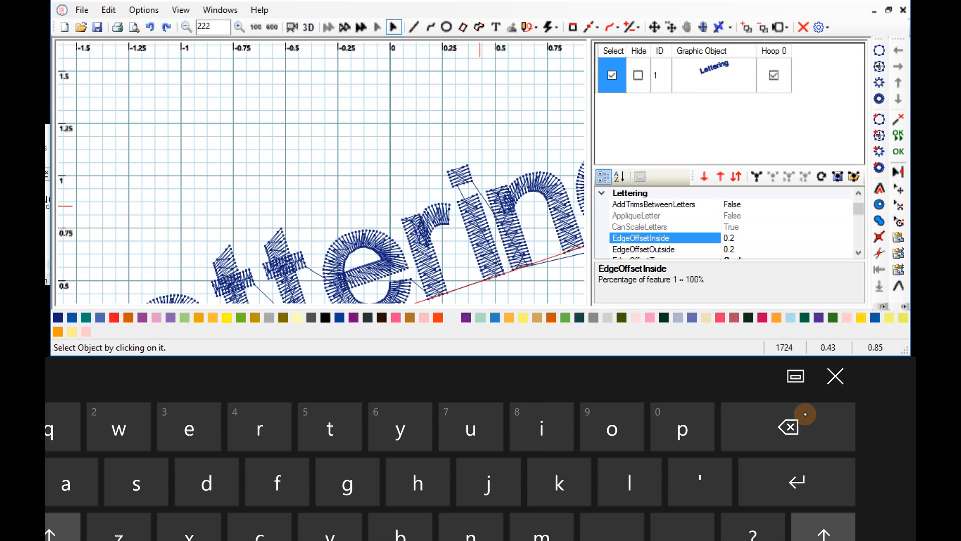
click(815, 428)
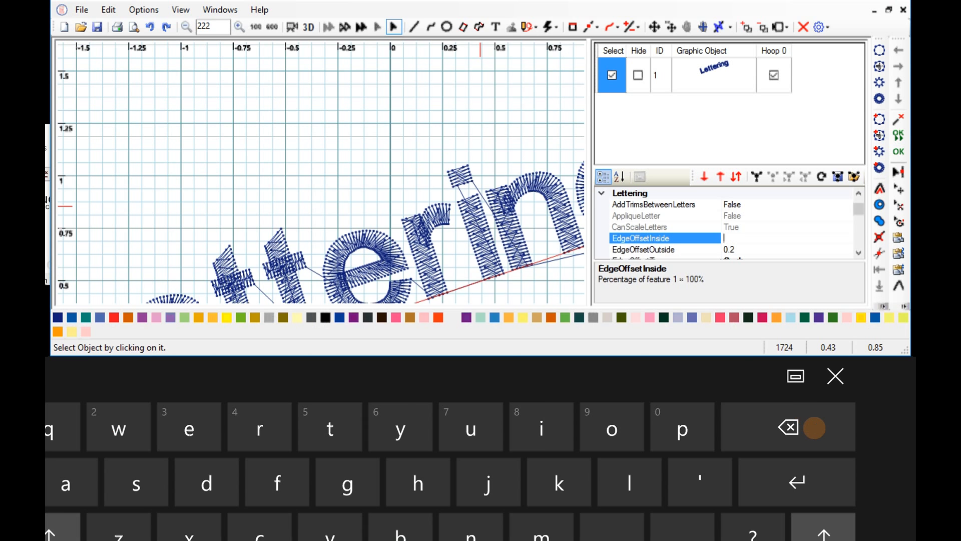
click(48, 540)
text(.)
click(585, 480)
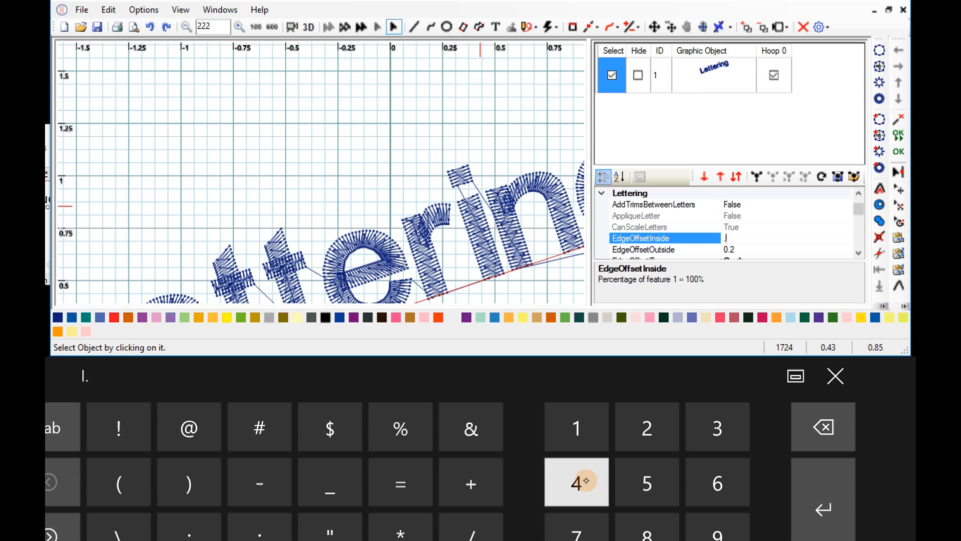
click(835, 376)
click(755, 248)
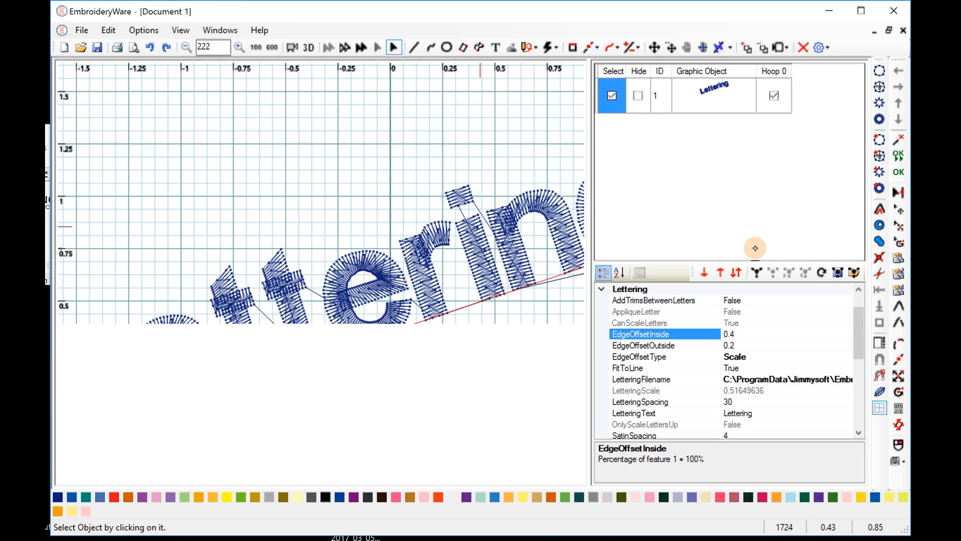
click(776, 320)
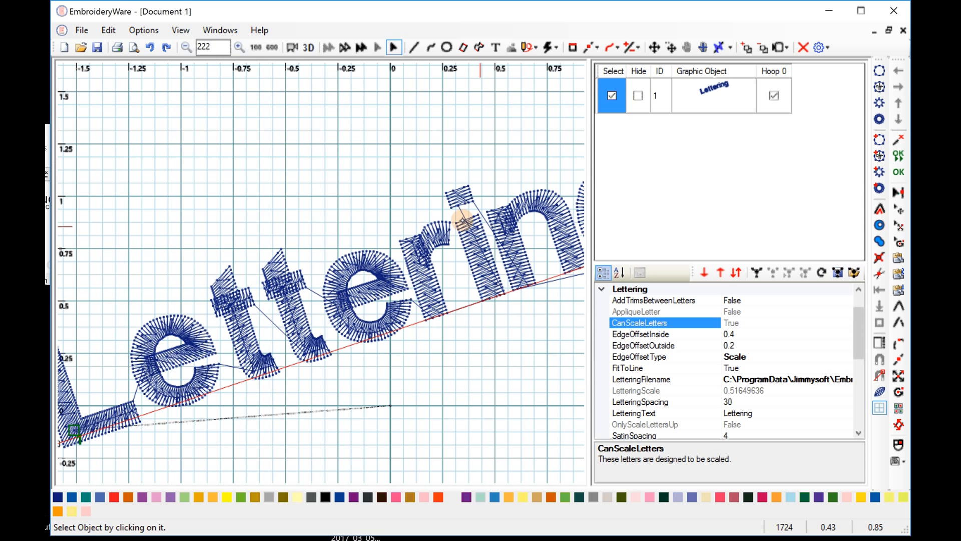
click(459, 236)
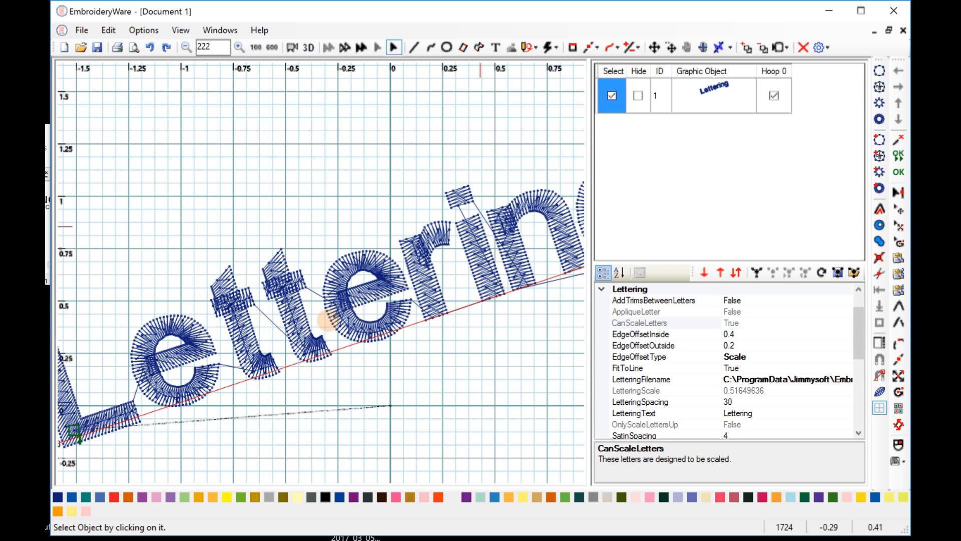
- Set the lettering's EdgeOffsetInside to 0.1 and apply it to the satin stitches
click(735, 334)
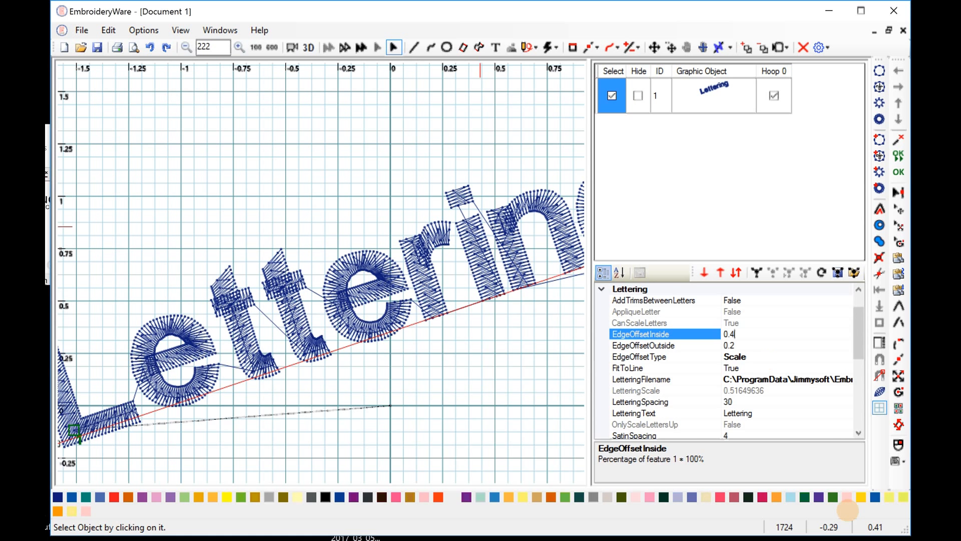
click(848, 537)
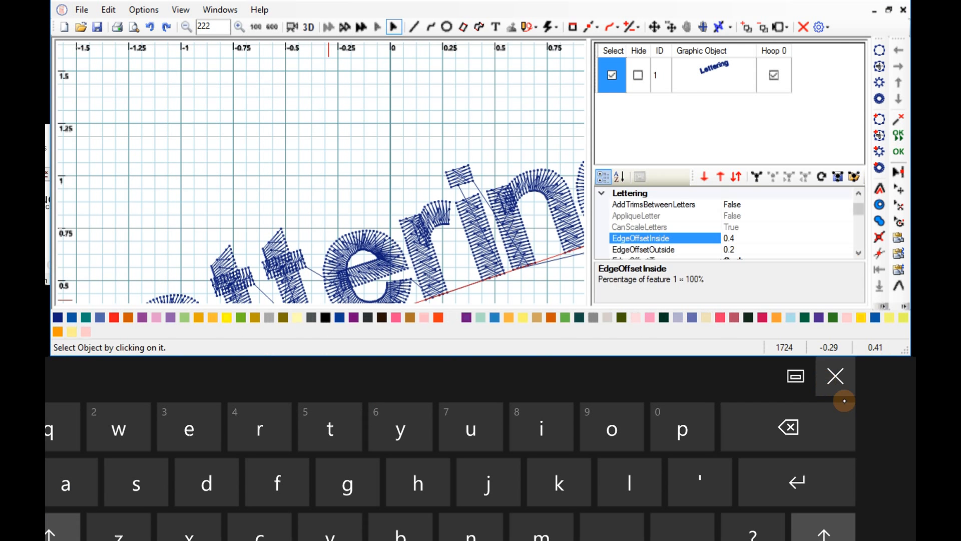
click(809, 420)
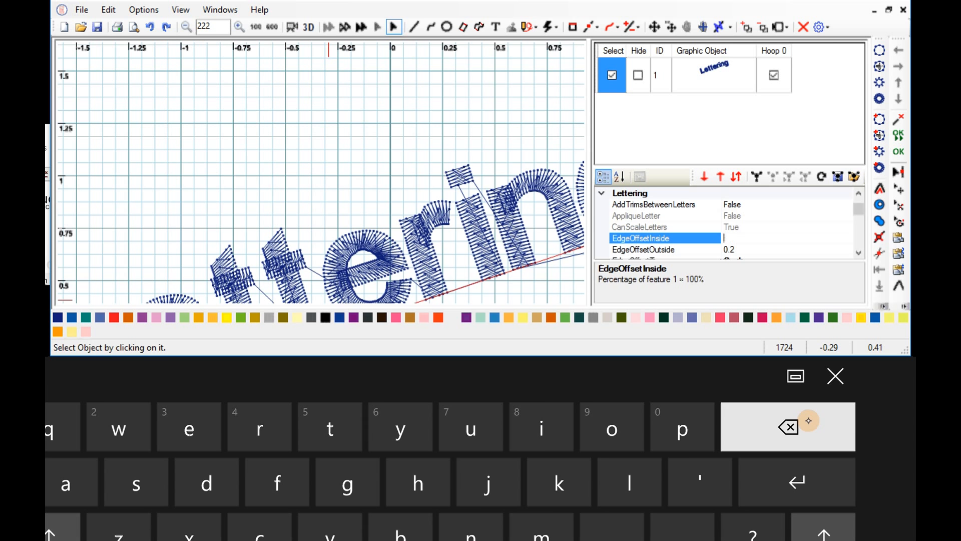
click(50, 540)
text(.1)
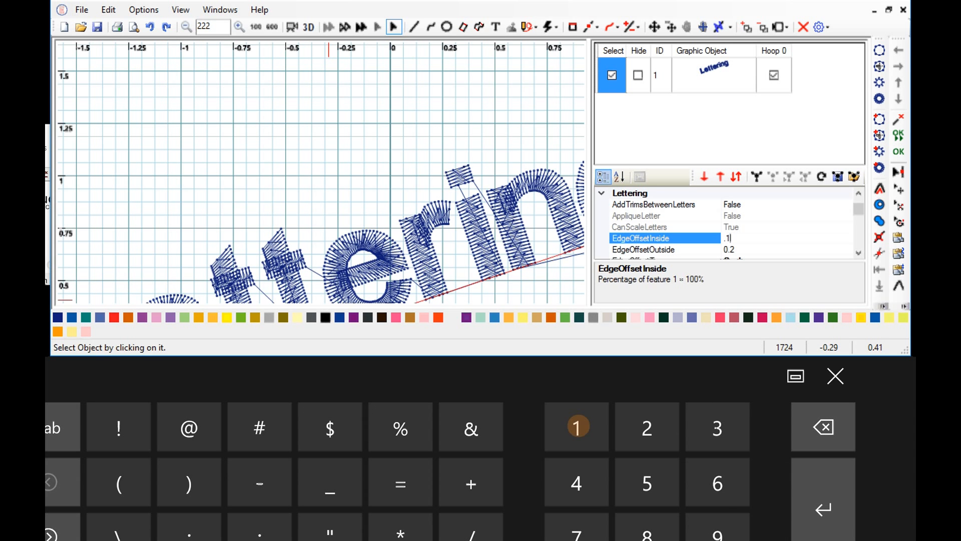
click(744, 247)
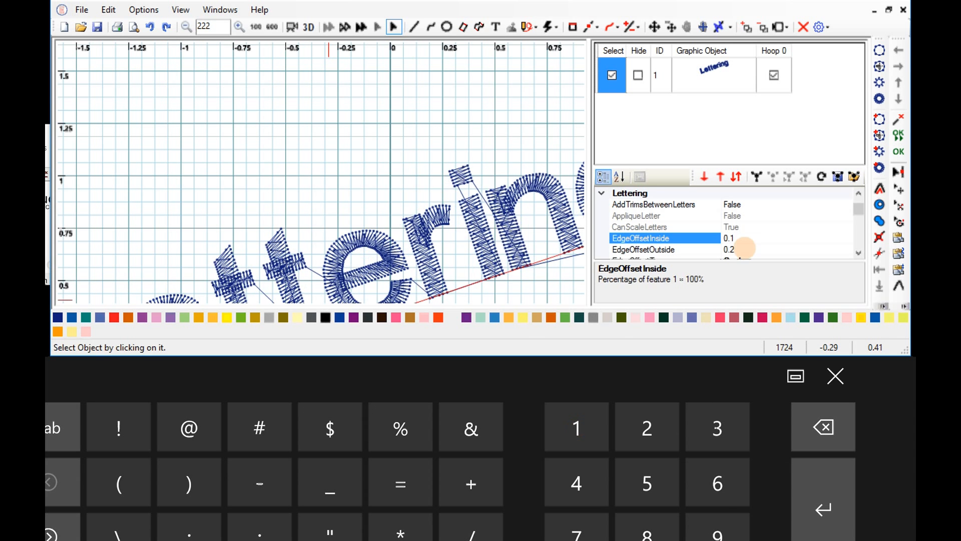
- Set the lettering's EdgeOffsetOutside to 0.1 and preview the letters in 3D rendering before returning to the stitch view
click(835, 377)
key(Return)
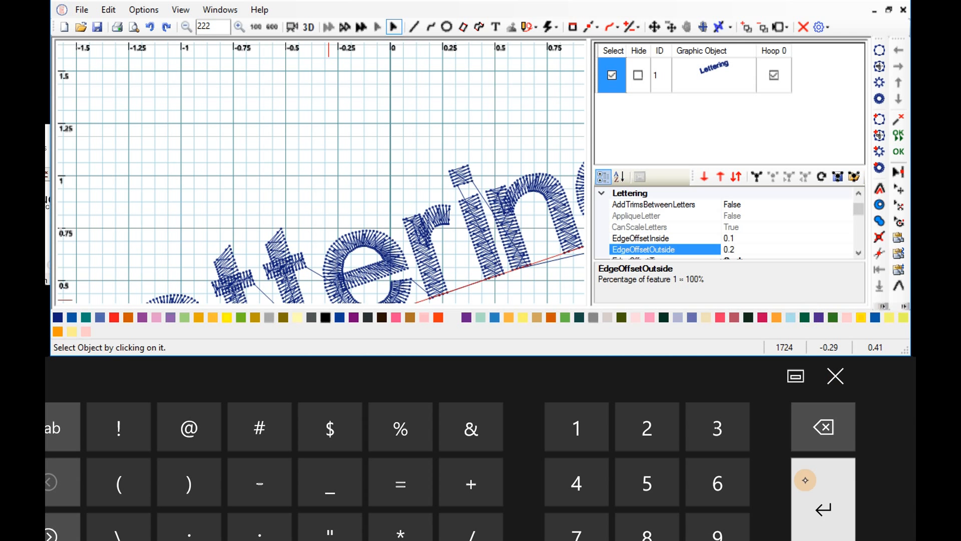
key(BackSpace)
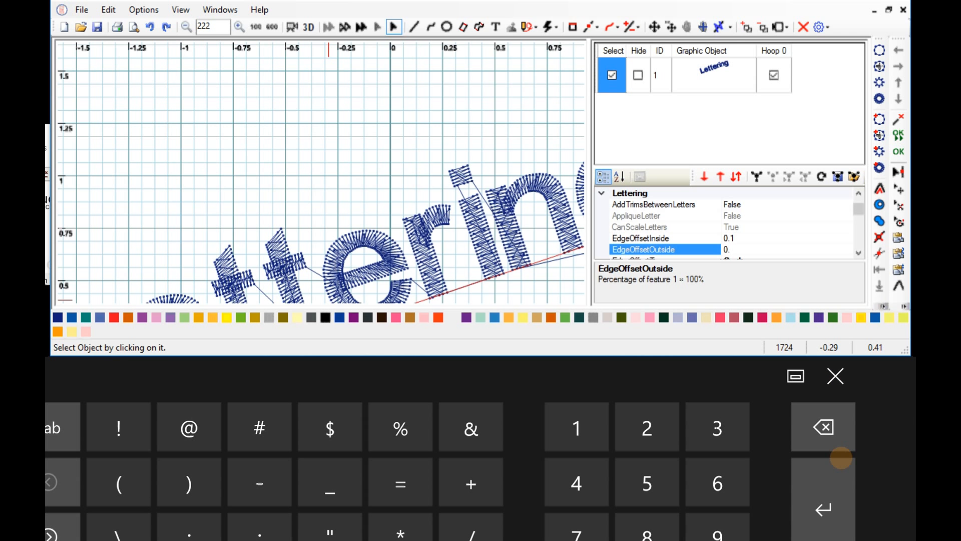
text(1)
click(836, 377)
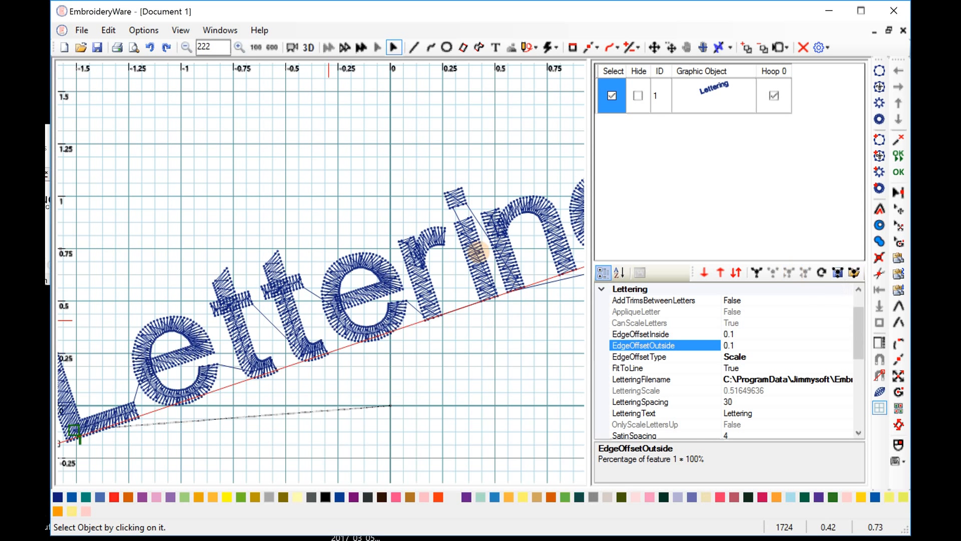
click(308, 48)
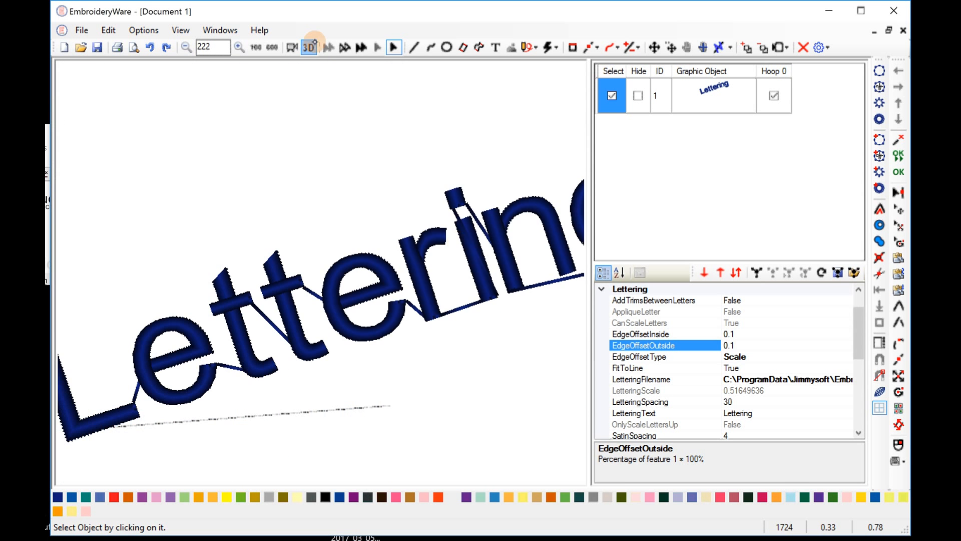
click(310, 46)
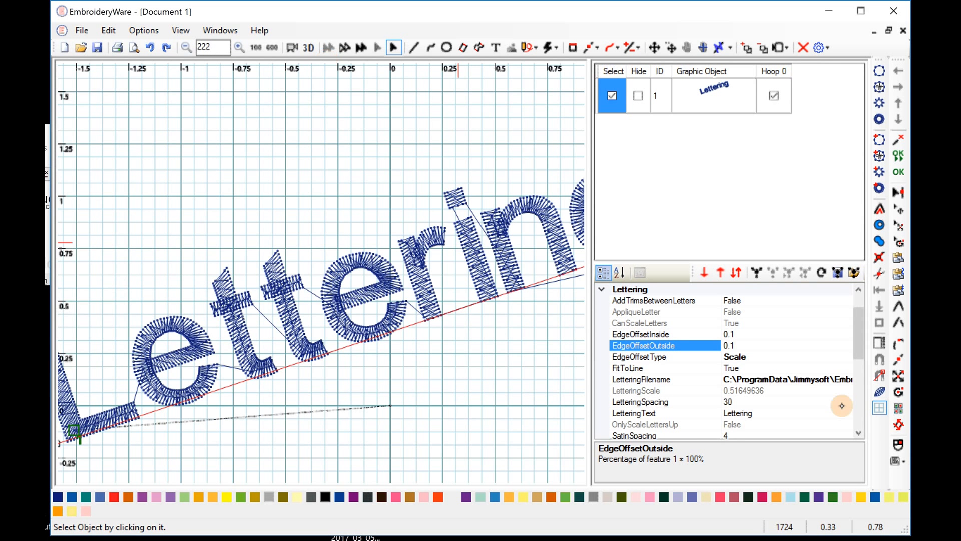
- Compare the descriptions of the lettering's EdgeOffsetInside and EdgeOffsetOutside properties
scroll(842, 406, down, 2)
scroll(744, 379, up, 3)
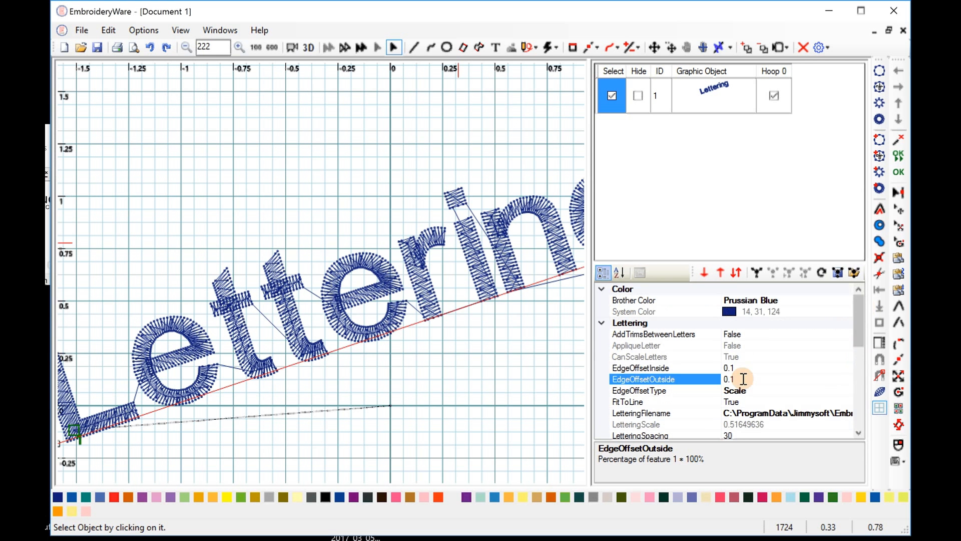
click(674, 368)
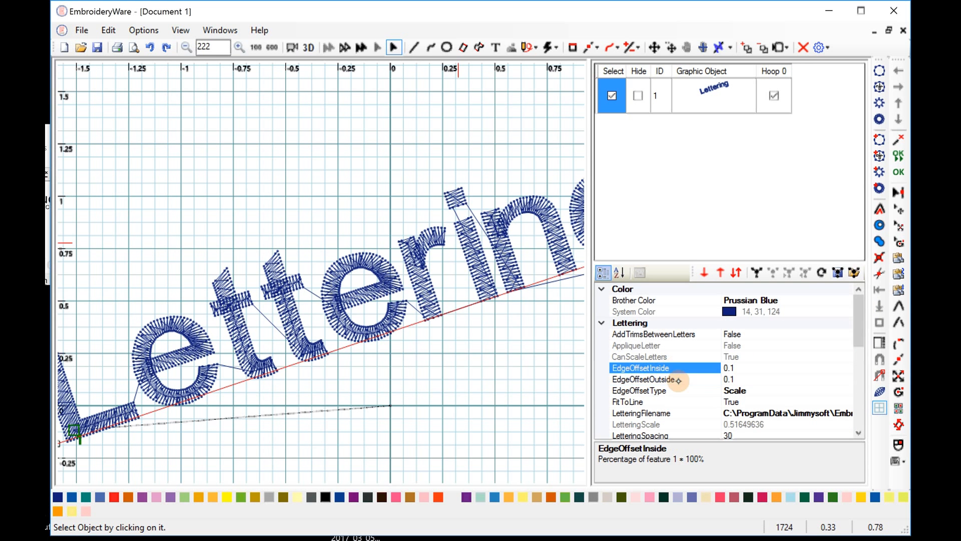
click(678, 379)
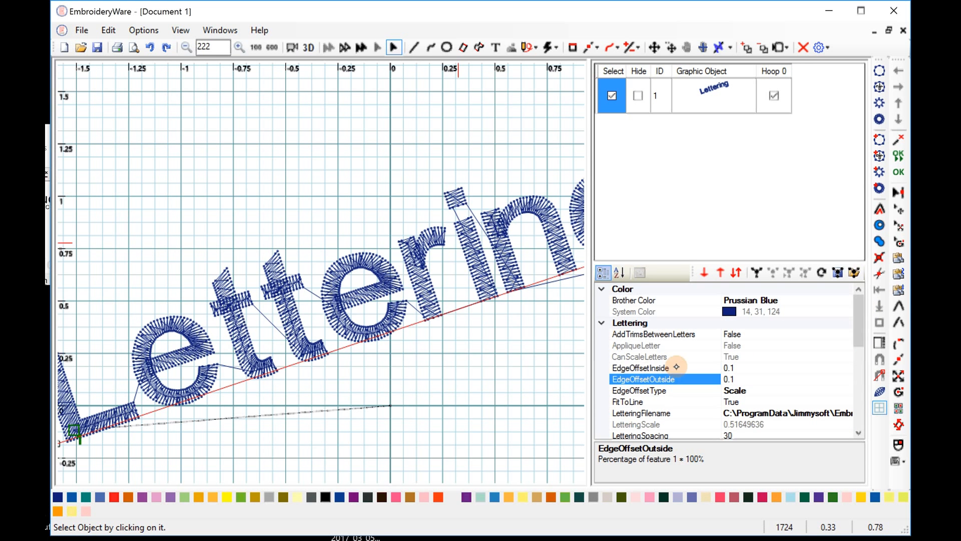
click(676, 368)
click(676, 375)
click(691, 366)
click(711, 379)
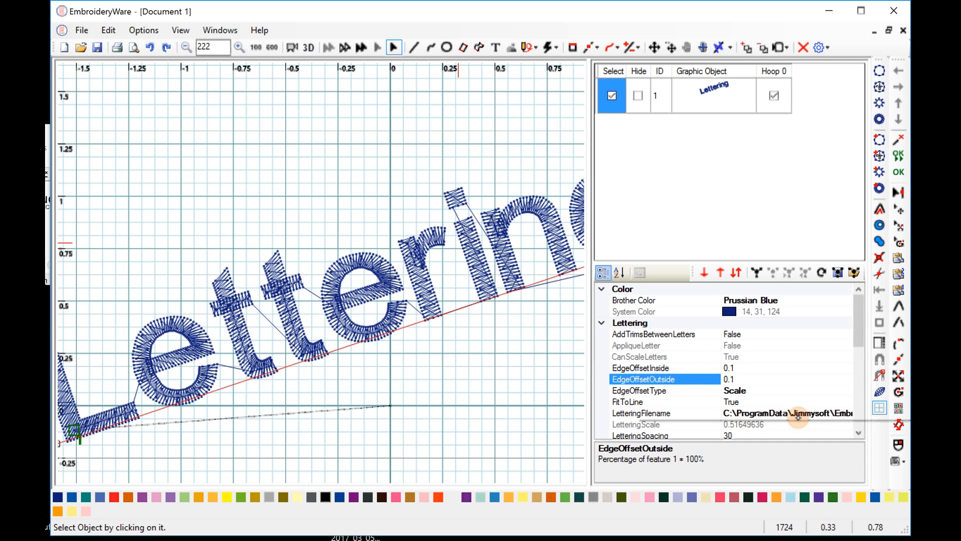
click(679, 368)
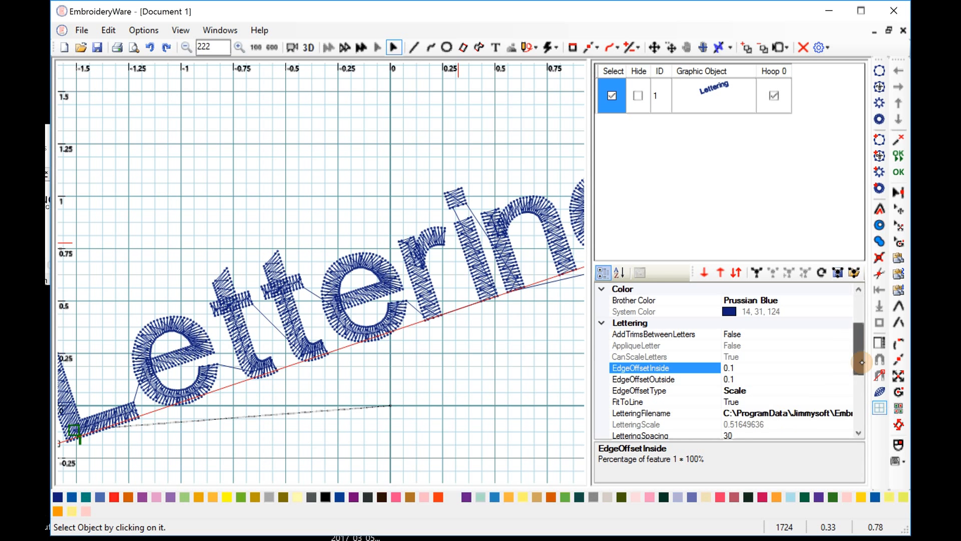
- Set the lettering's SatinSpacing to 6 and apply it to the stitches
scroll(846, 370, down, 4)
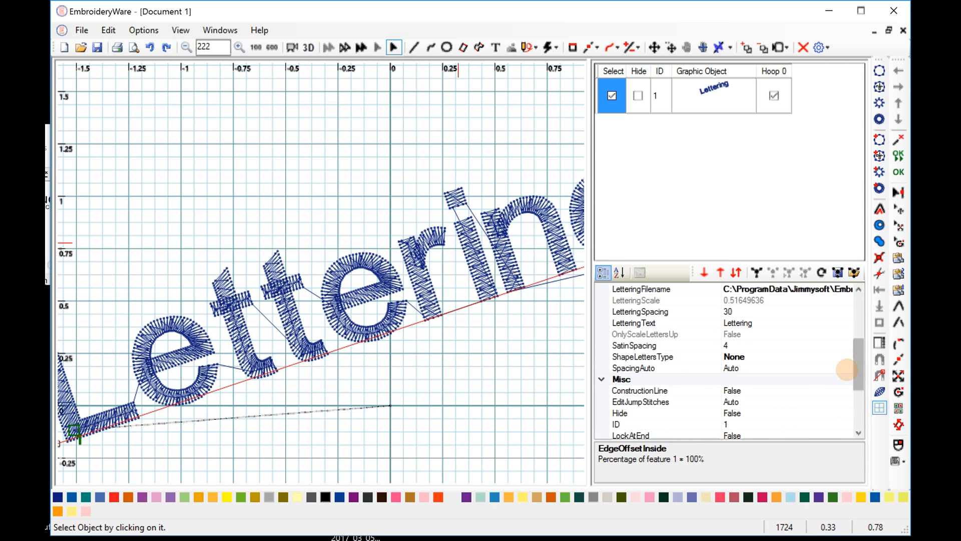
click(731, 345)
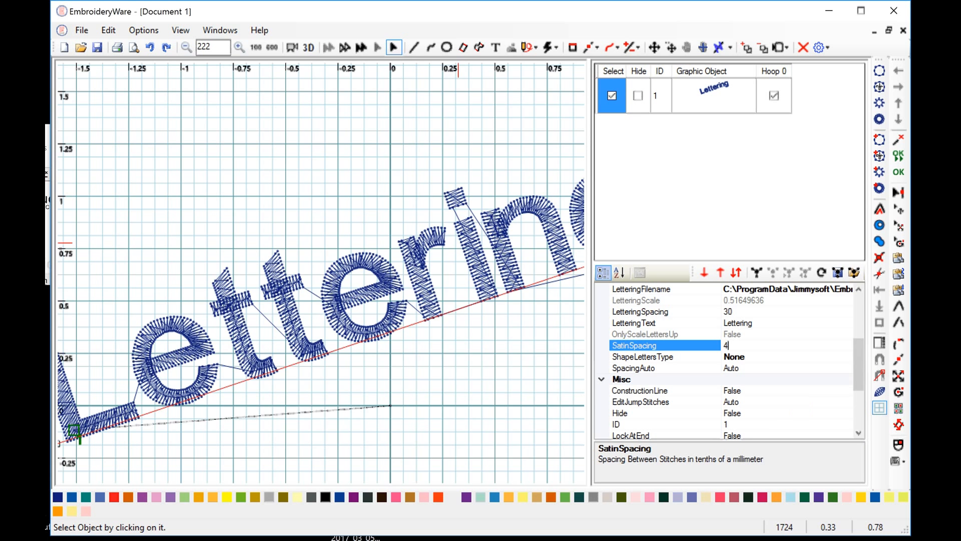
key(Return)
click(732, 344)
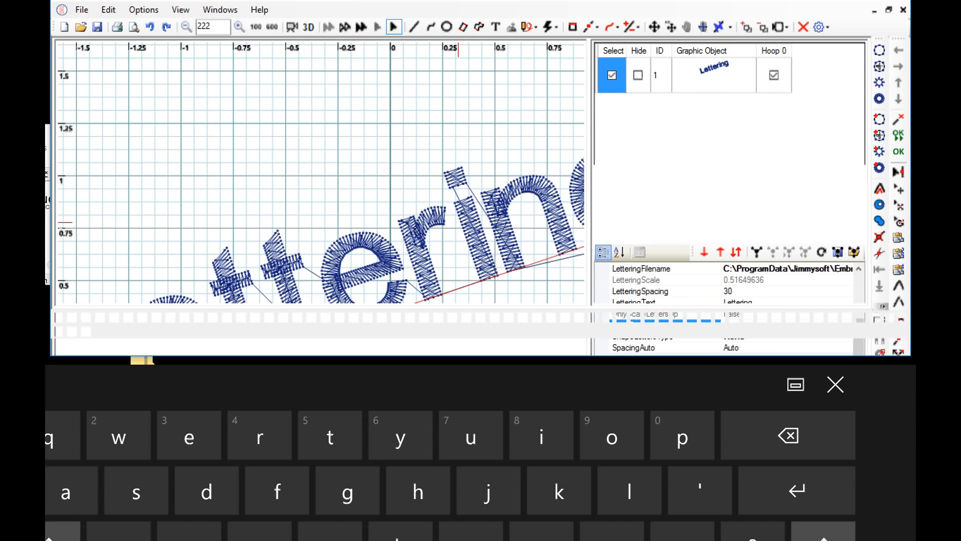
click(805, 430)
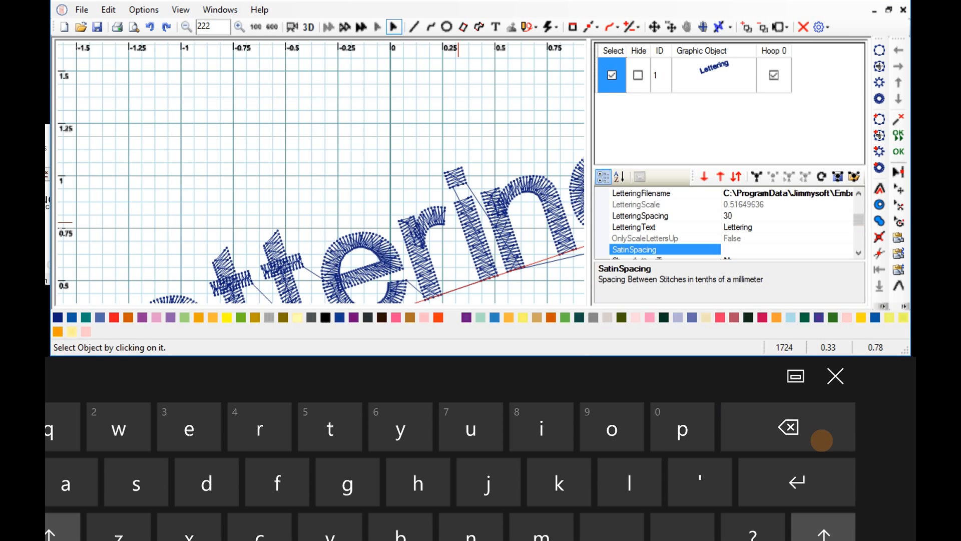
click(49, 540)
click(716, 486)
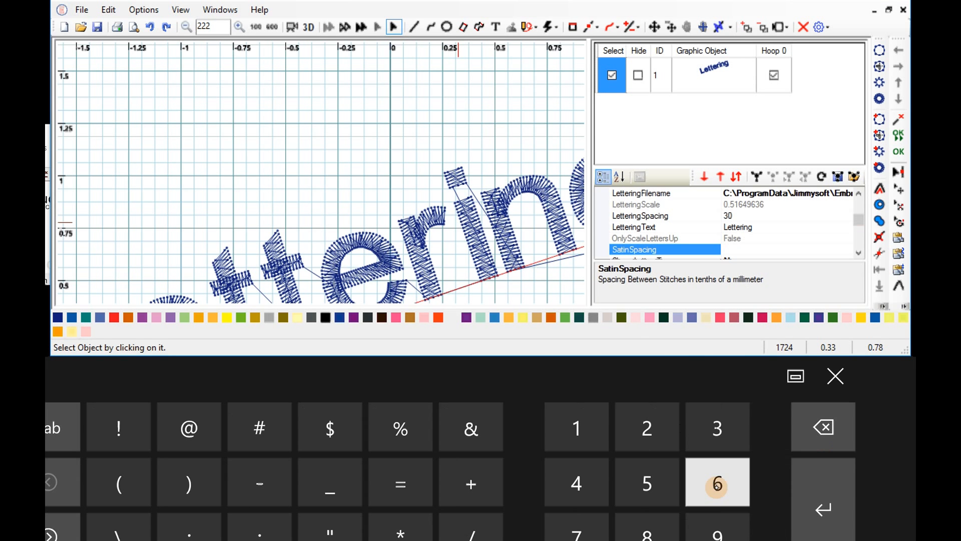
click(835, 376)
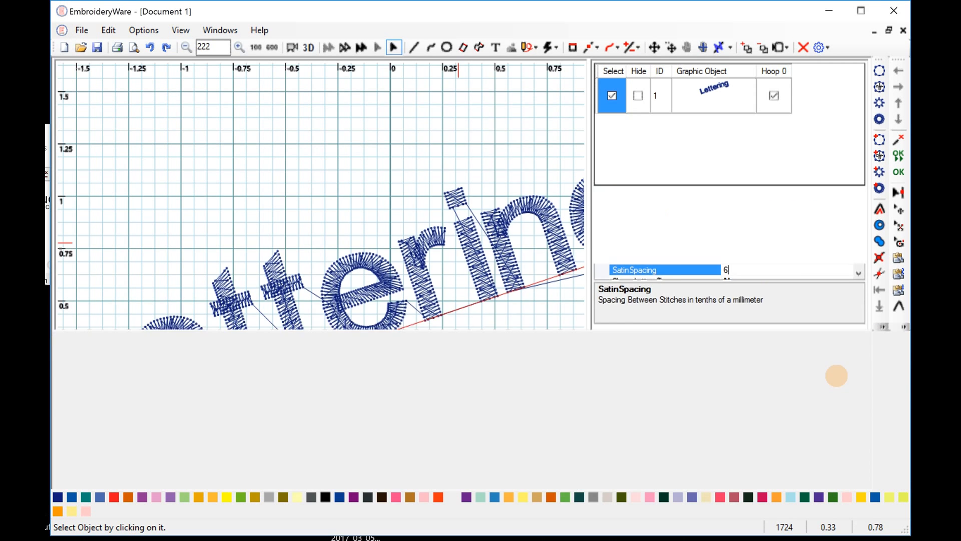
click(409, 229)
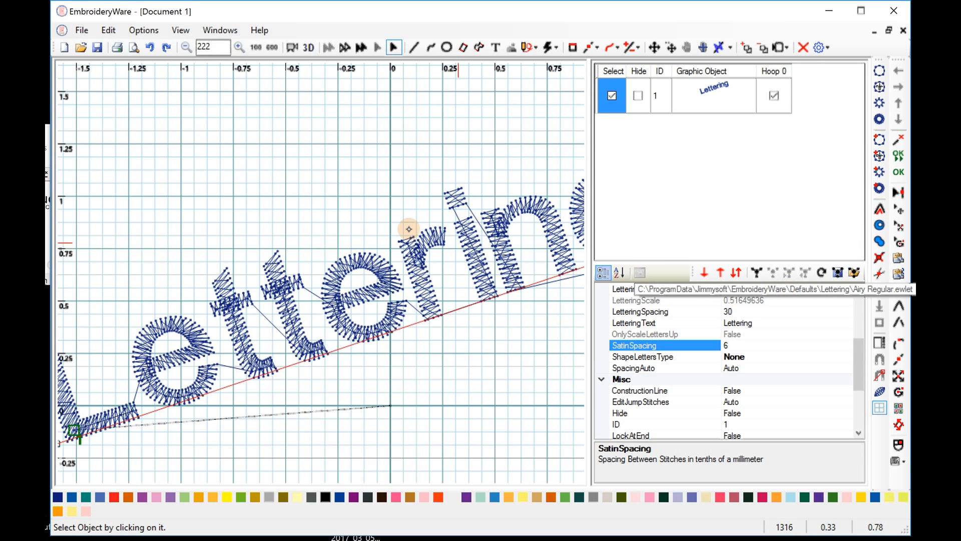
- Inspect the satin spacing of the letters in 3D rendering and return to the stitch view
click(308, 47)
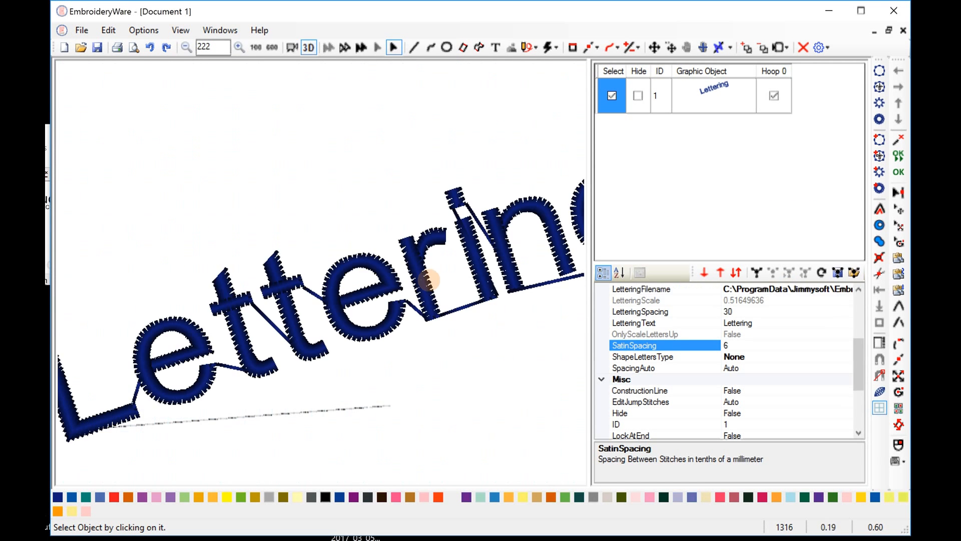
click(429, 281)
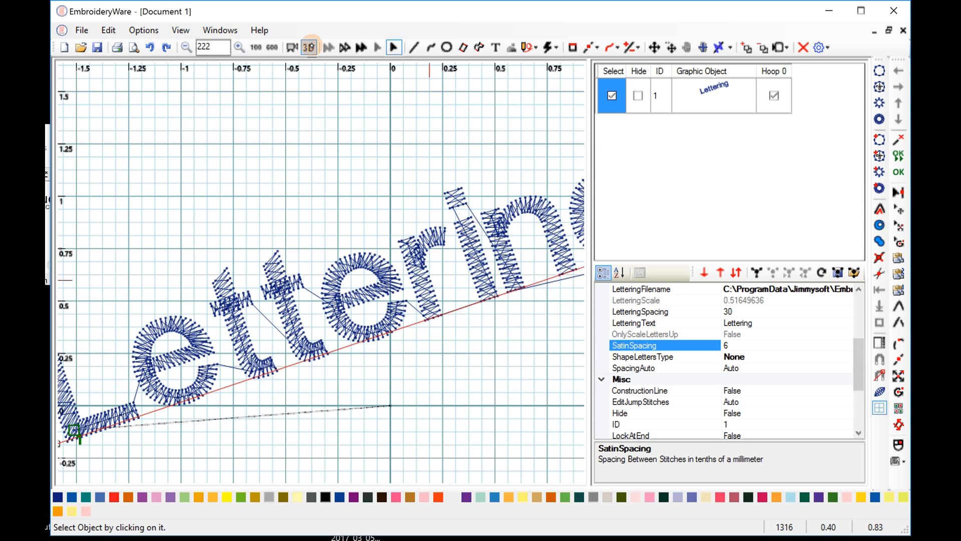
click(310, 47)
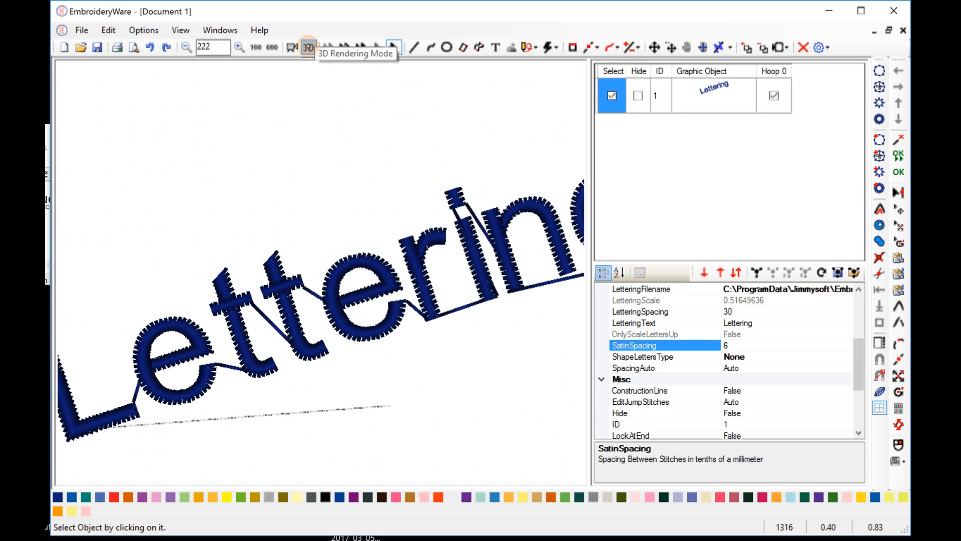
click(308, 47)
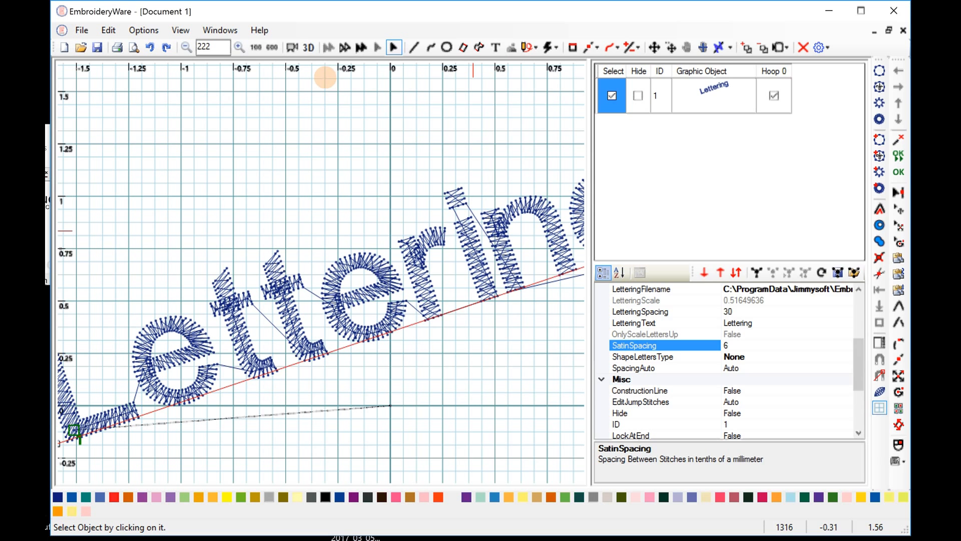
key(super+a)
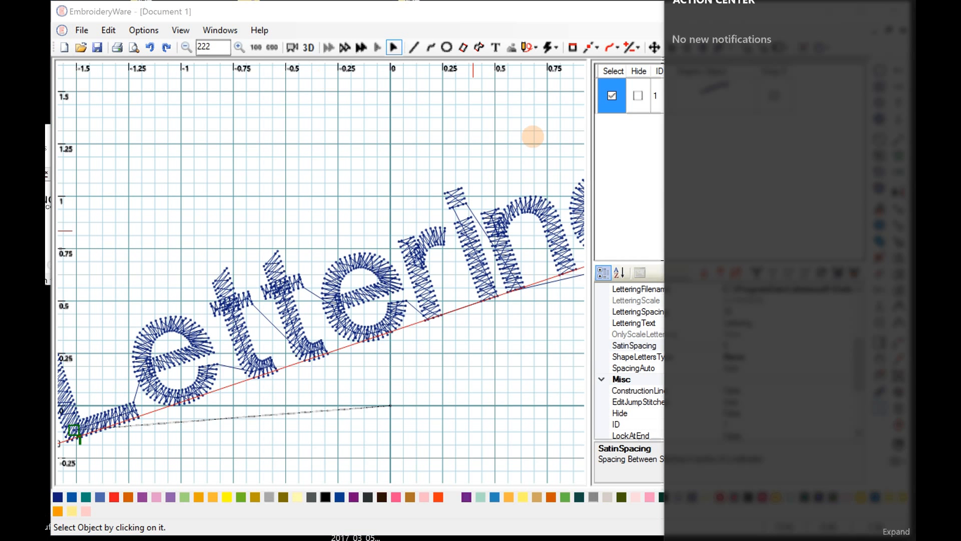
key(super+a)
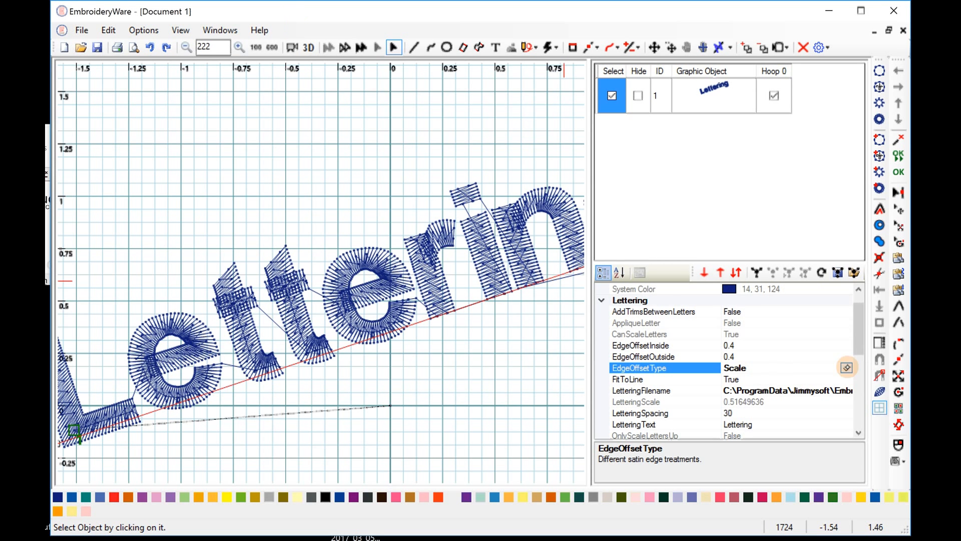
- Change the lettering's EdgeOffsetType to Random and preview the uneven satin edges in 3D rendering
click(846, 368)
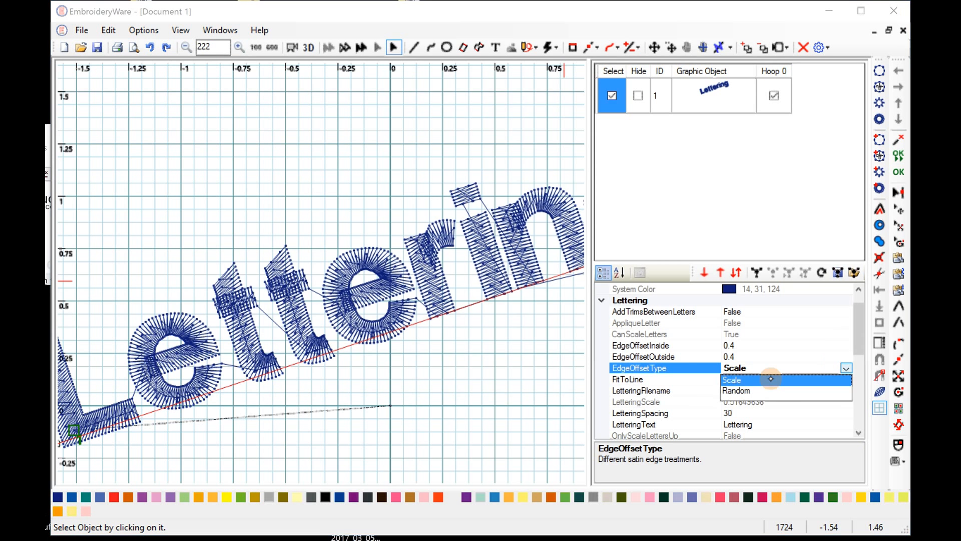
click(771, 379)
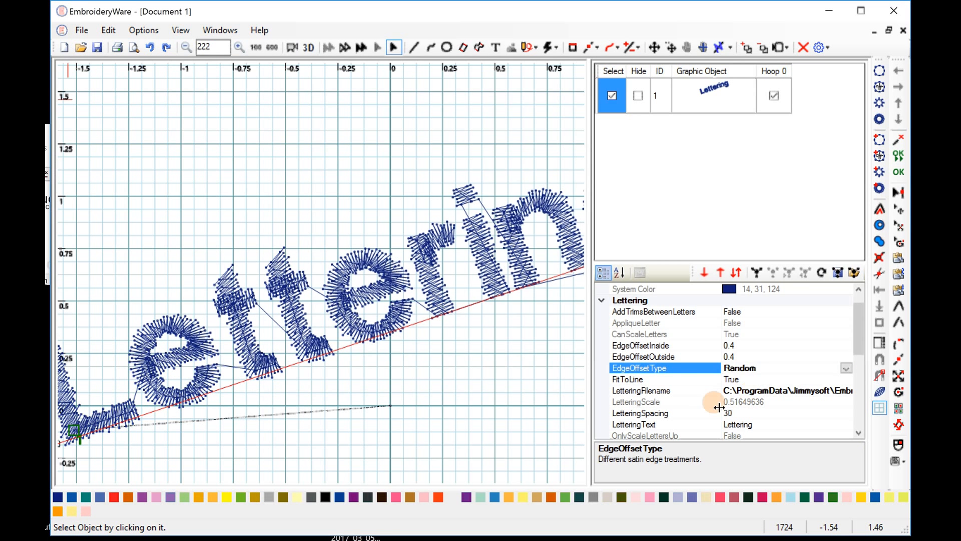
click(309, 48)
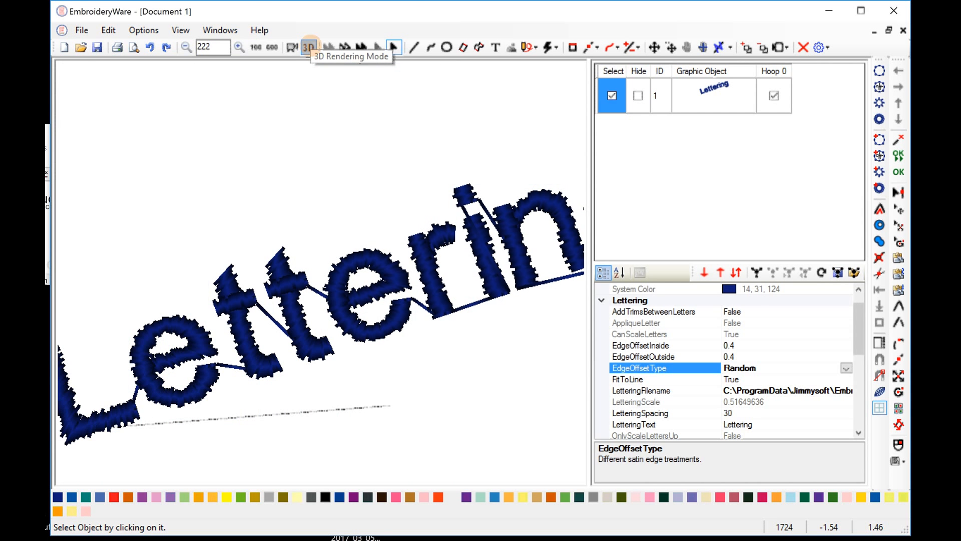
- Switch the lettering's EdgeOffsetType back to Scale and turn off 3D rendering
click(845, 368)
click(733, 379)
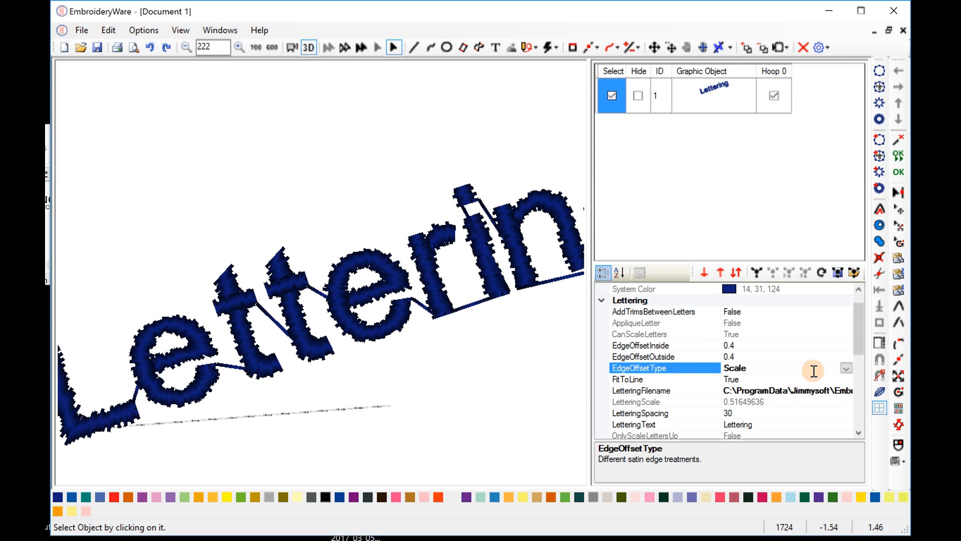
click(308, 47)
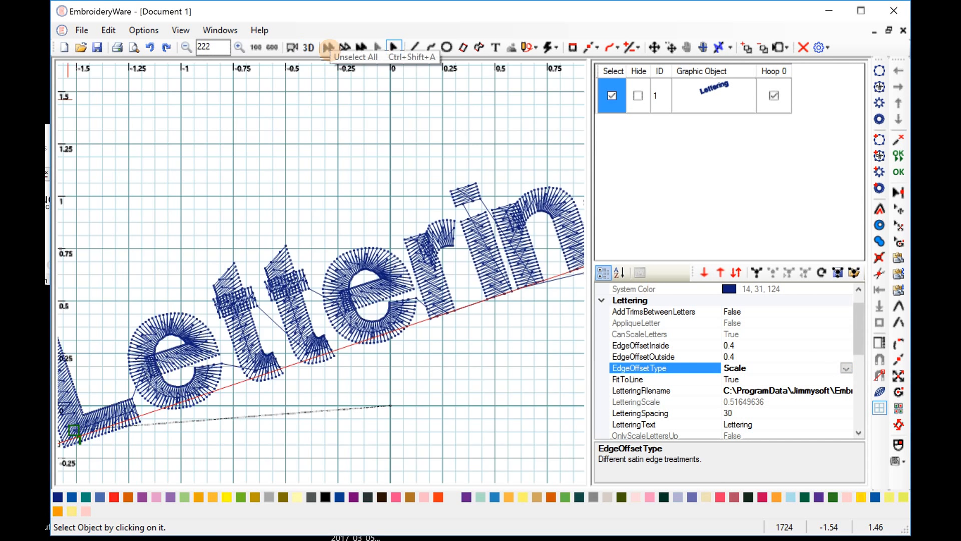
click(327, 47)
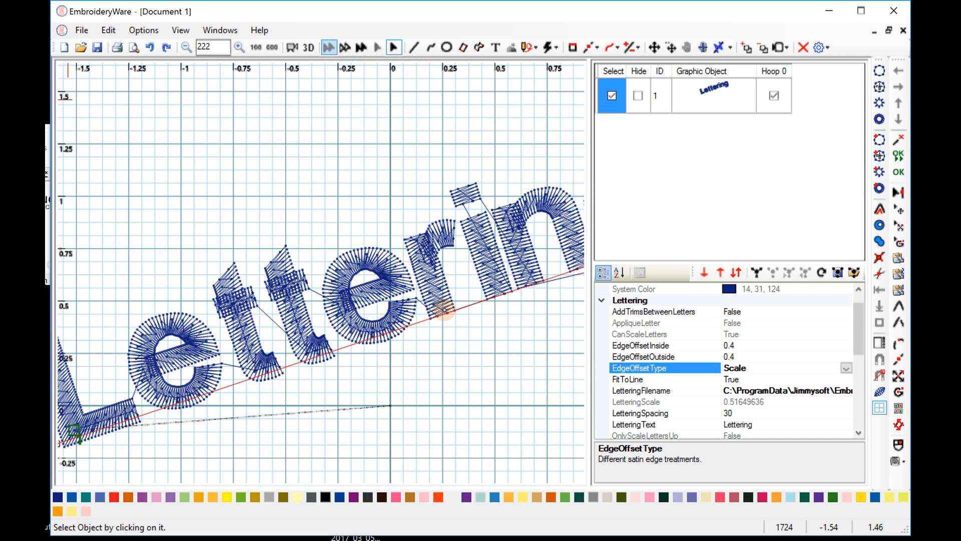